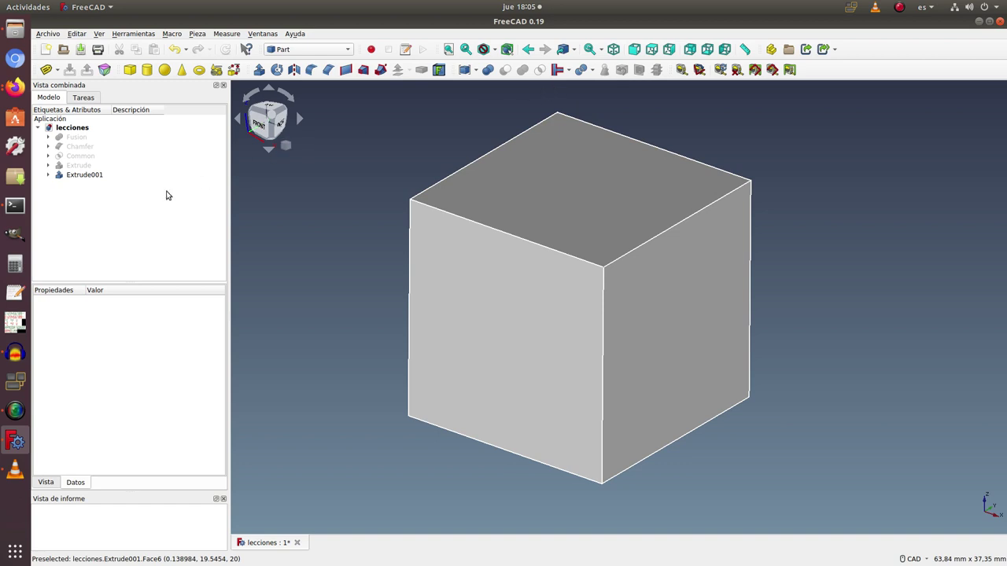
# Step: Select Extrude001, then expand it in the Modelo tree and select Sketch001
pyautogui.click(98, 175)
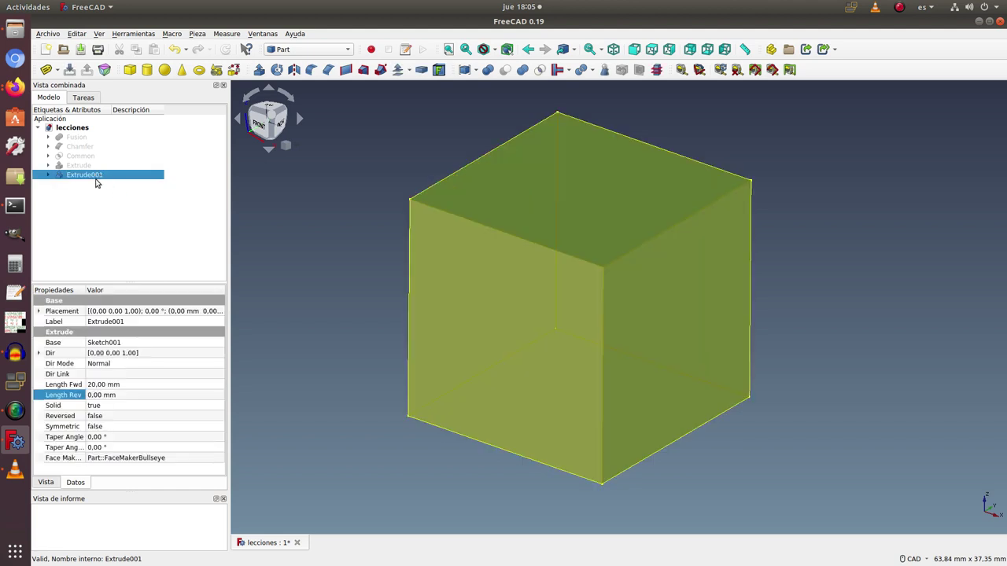
pyautogui.click(367, 296)
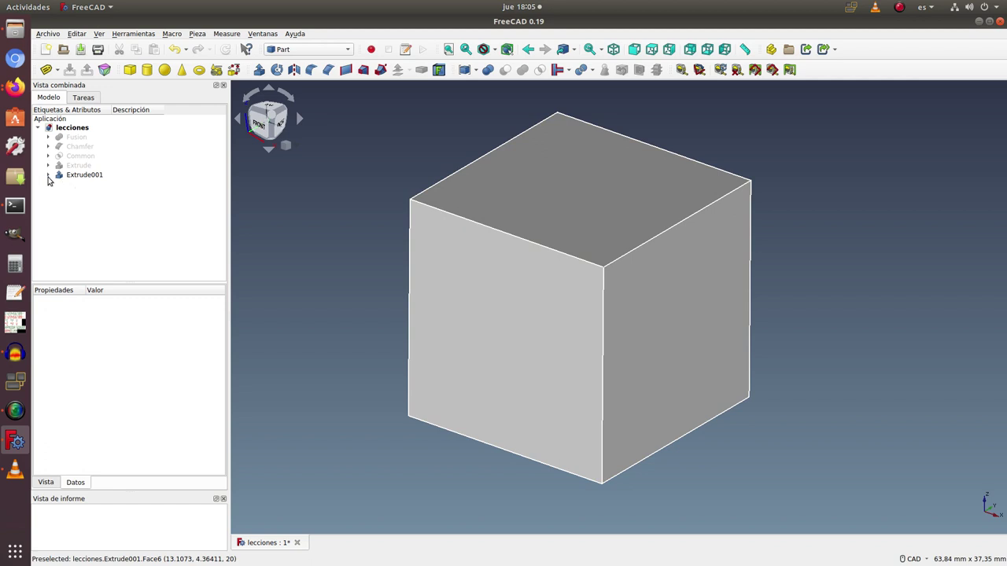
pyautogui.click(47, 176)
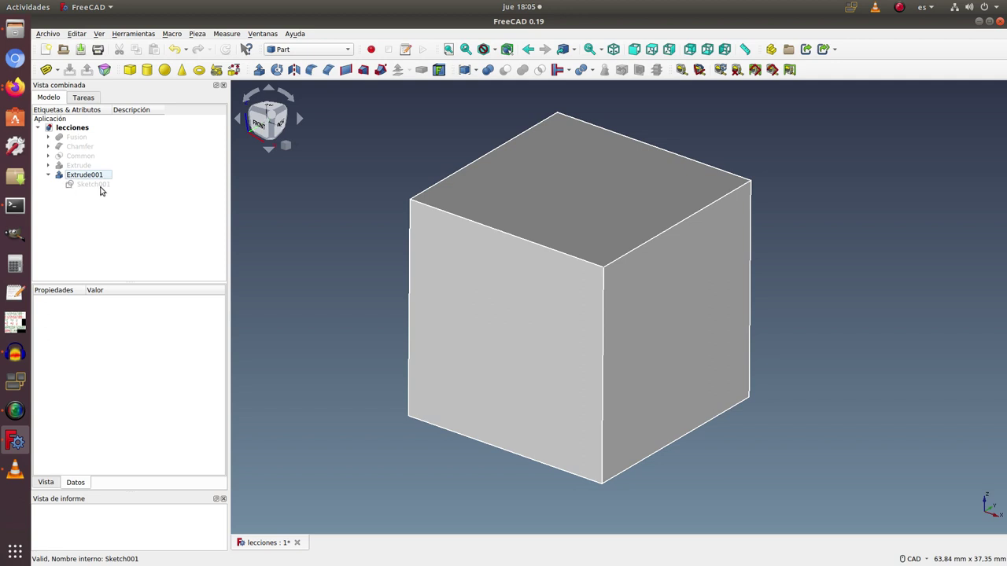
pyautogui.click(100, 188)
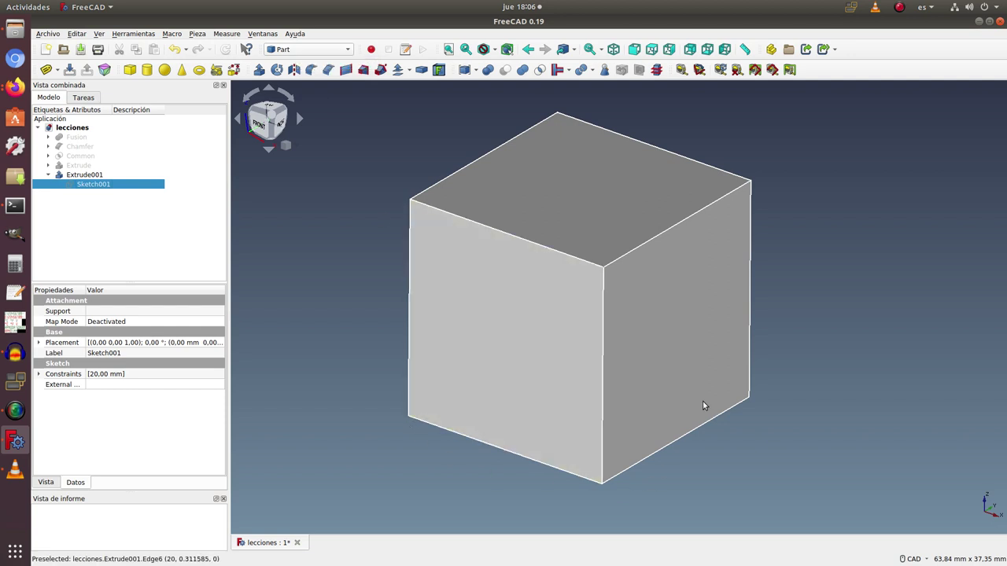
# Step: Open and close the workbench list, then leave Extrude001 expanded showing Sketch001
pyautogui.click(286, 51)
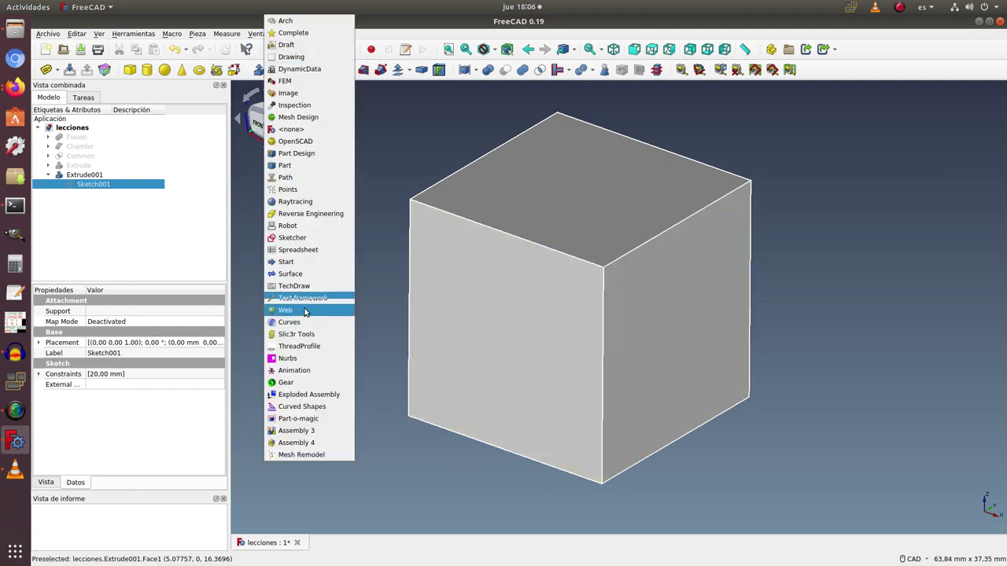
pyautogui.click(416, 134)
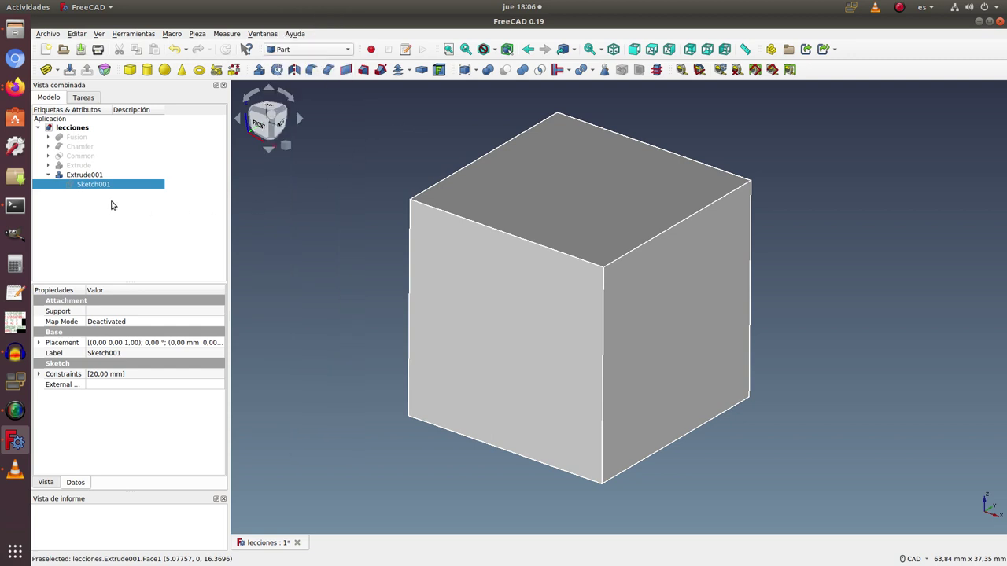
pyautogui.click(49, 174)
pyautogui.click(84, 175)
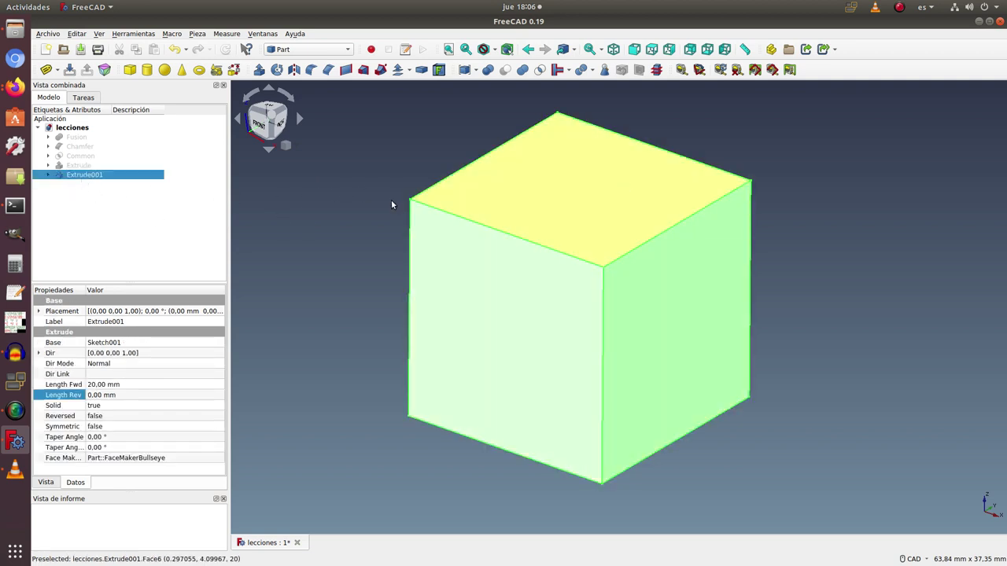
pyautogui.click(333, 218)
pyautogui.click(45, 175)
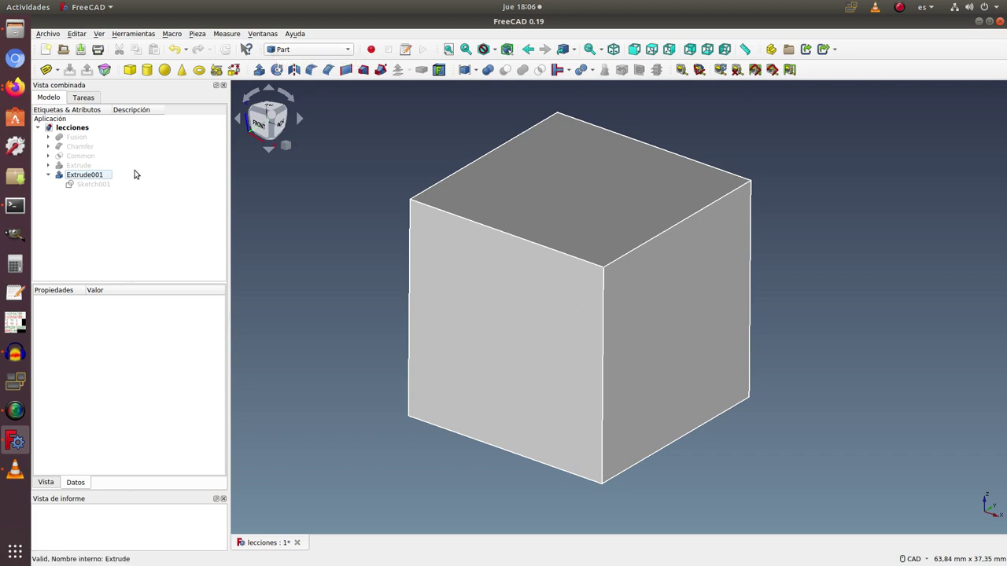
# Step: Open Sketch001 in the Sketcher and zoom to frame its 20 mm square
pyautogui.doubleClick(91, 186)
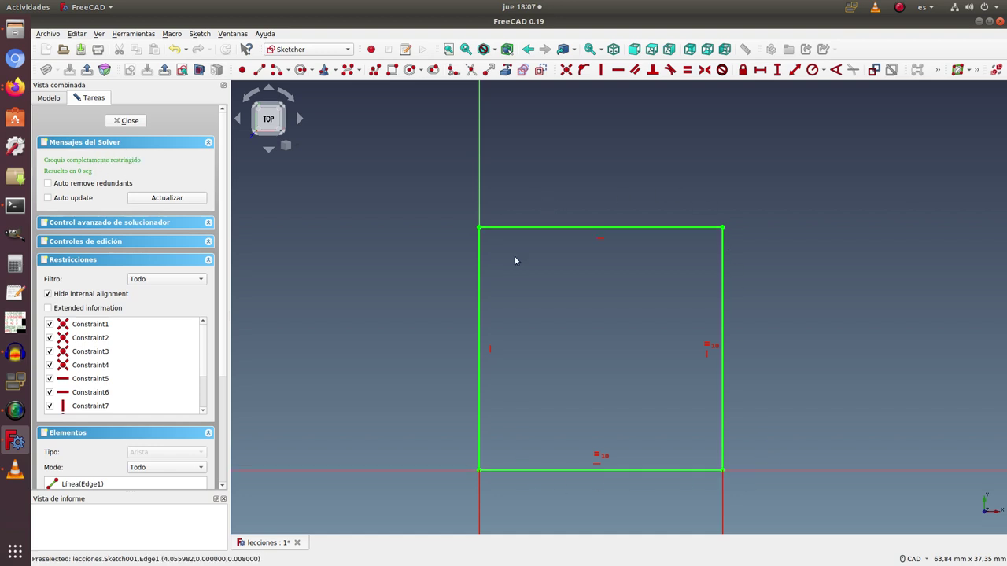
pyautogui.scroll(-3, 565, 236)
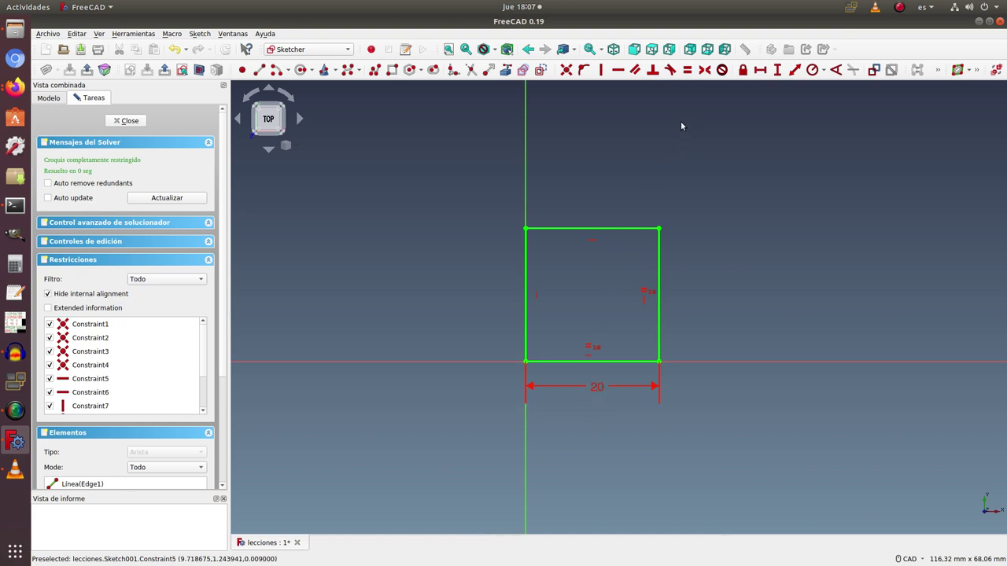
pyautogui.scroll(1, 681, 126)
pyautogui.scroll(1, 681, 126)
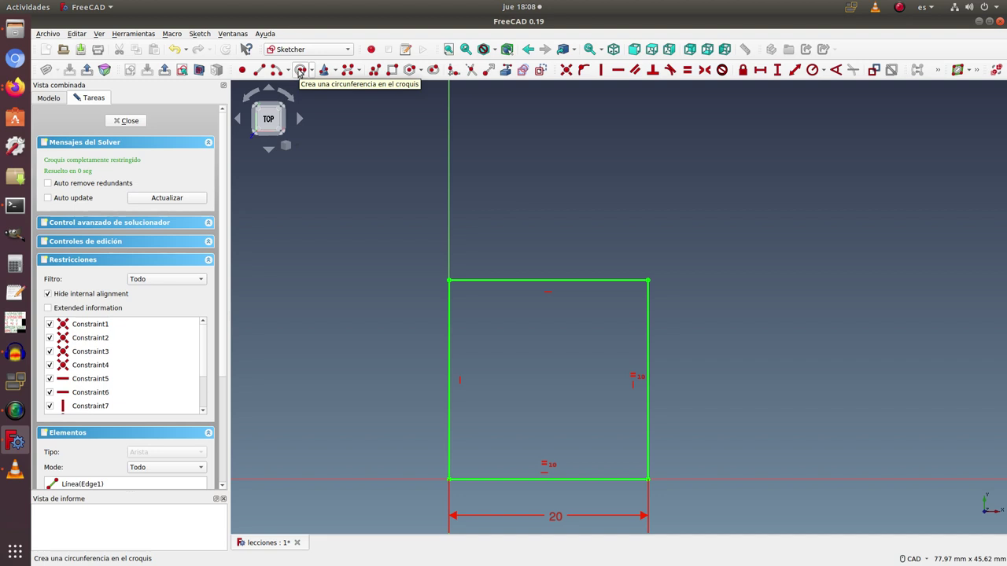
# Step: Draw a circle centred inside the 20 mm square, leaving its radius unconstrained
pyautogui.click(299, 71)
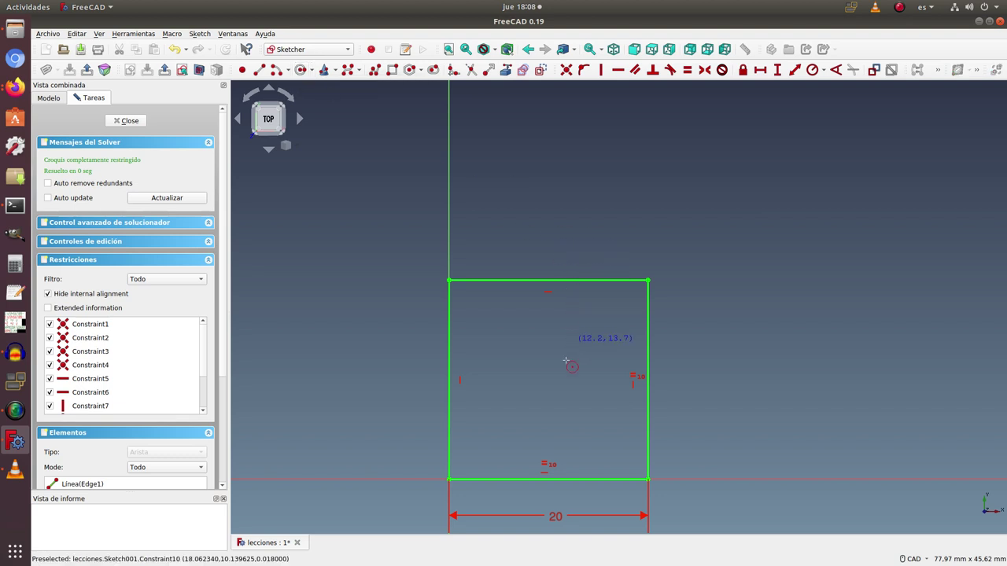
pyautogui.click(522, 341)
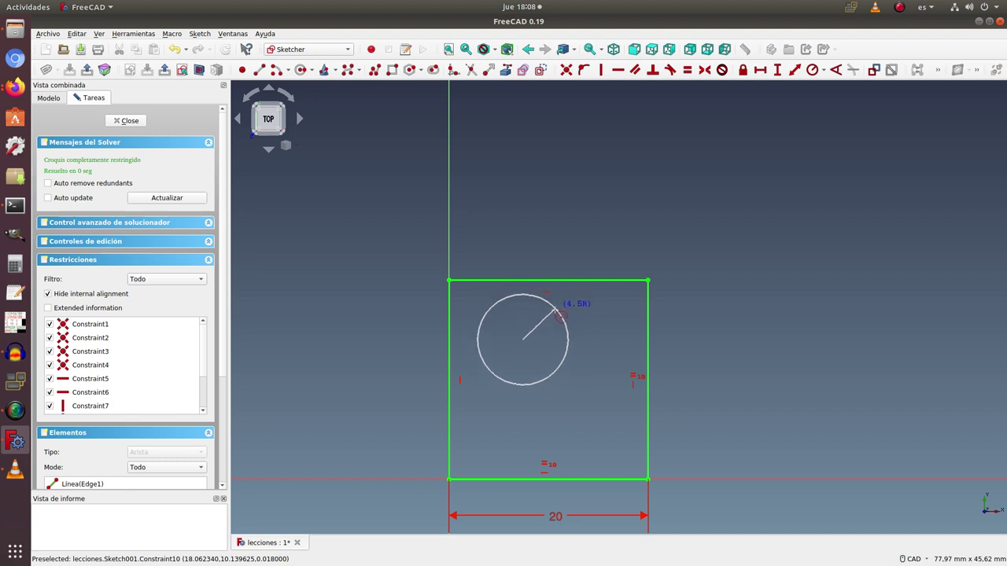
pyautogui.click(554, 311)
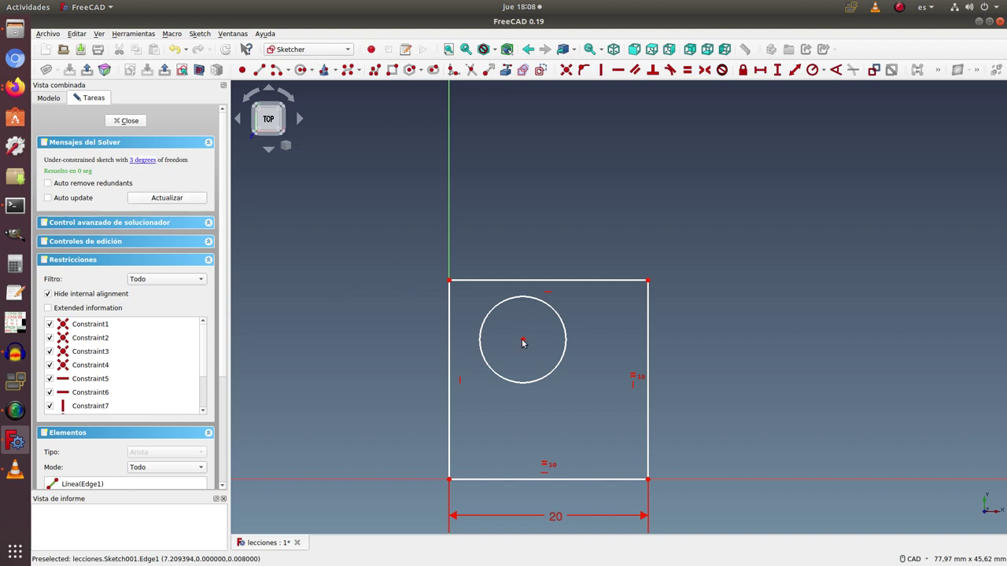
# Step: Drag the circle's centre and edge to enlarge it and shift it toward the square's left side
pyautogui.moveTo(522, 342)
pyautogui.mouseDown()
pyautogui.moveTo(560, 372)
pyautogui.moveTo(538, 345)
pyautogui.moveTo(614, 307)
pyautogui.moveTo(584, 311)
pyautogui.moveTo(645, 288)
pyautogui.moveTo(652, 270)
pyautogui.moveTo(606, 292)
pyautogui.moveTo(584, 318)
pyautogui.moveTo(650, 270)
pyautogui.moveTo(565, 316)
pyautogui.mouseUp()
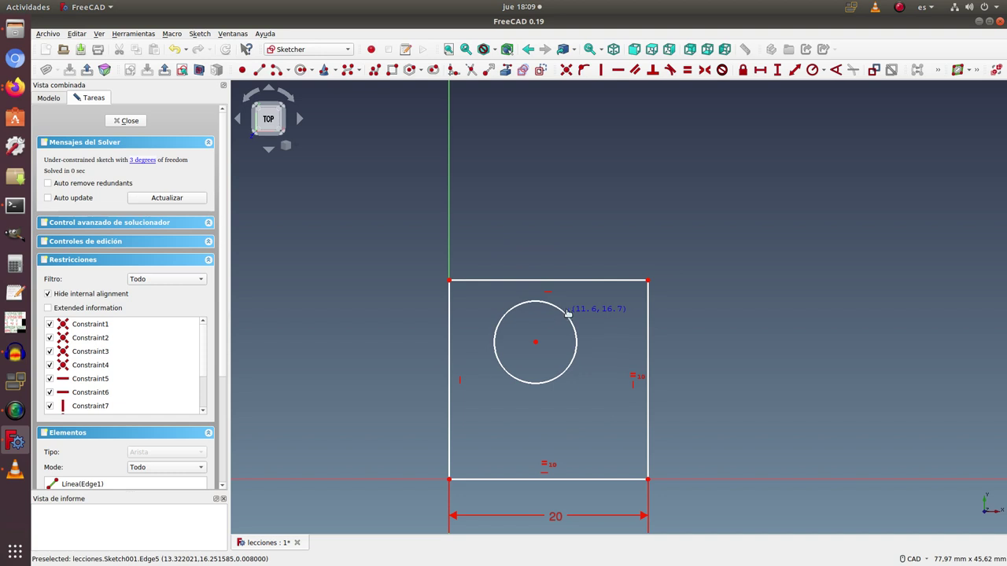
pyautogui.moveTo(566, 313)
pyautogui.mouseDown()
pyautogui.moveTo(649, 256)
pyautogui.moveTo(636, 239)
pyautogui.moveTo(566, 316)
pyautogui.moveTo(598, 291)
pyautogui.moveTo(575, 308)
pyautogui.mouseUp()
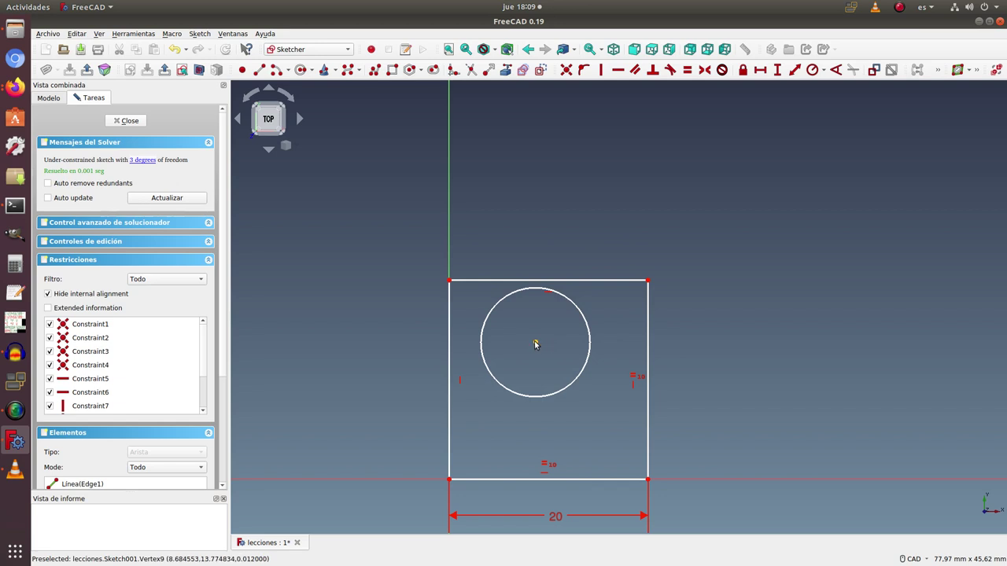
pyautogui.moveTo(537, 344)
pyautogui.mouseDown()
pyautogui.moveTo(590, 343)
pyautogui.moveTo(501, 344)
pyautogui.moveTo(595, 346)
pyautogui.moveTo(512, 346)
pyautogui.moveTo(582, 344)
pyautogui.moveTo(550, 346)
pyautogui.moveTo(548, 294)
pyautogui.moveTo(548, 385)
pyautogui.moveTo(553, 353)
pyautogui.moveTo(521, 361)
pyautogui.moveTo(580, 357)
pyautogui.moveTo(579, 322)
pyautogui.moveTo(571, 379)
pyautogui.moveTo(554, 351)
pyautogui.mouseUp()
pyautogui.moveTo(590, 315)
pyautogui.mouseDown()
pyautogui.moveTo(648, 261)
pyautogui.moveTo(575, 315)
pyautogui.moveTo(604, 298)
pyautogui.mouseUp()
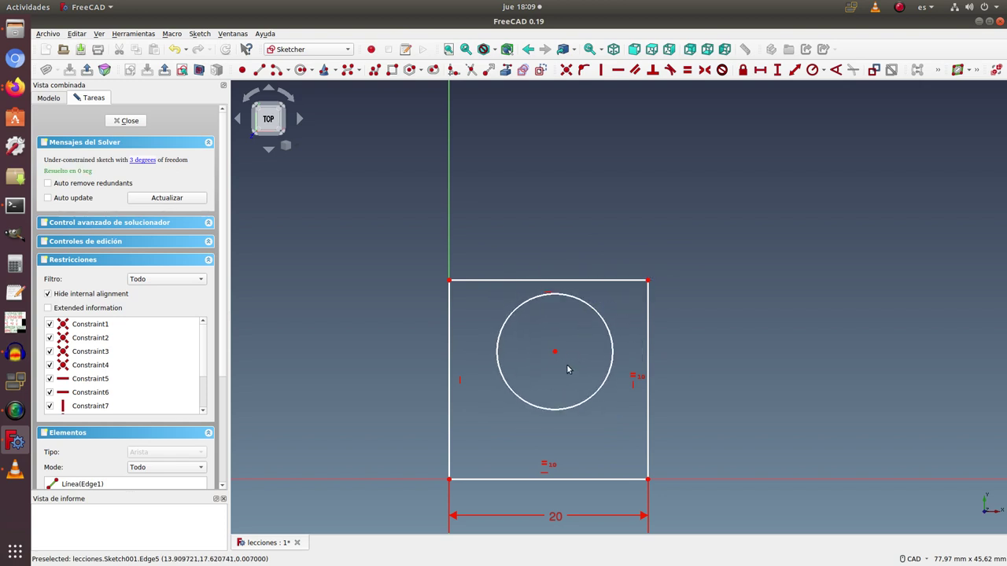
pyautogui.moveTo(551, 357); pyautogui.dragTo(528, 356)
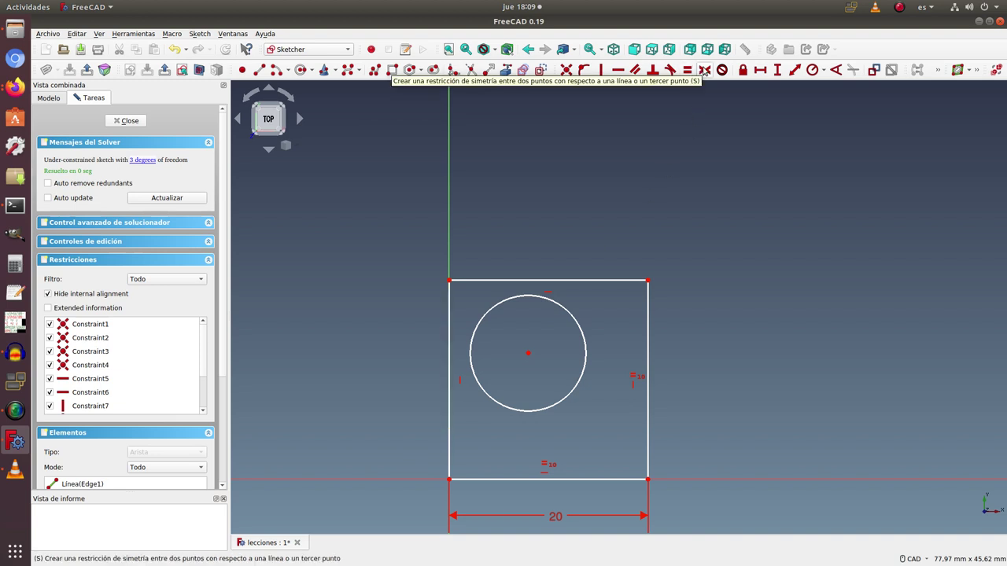
# Step: Make the circle's centre symmetric between the square's top-right and bottom-left corners
pyautogui.click(648, 281)
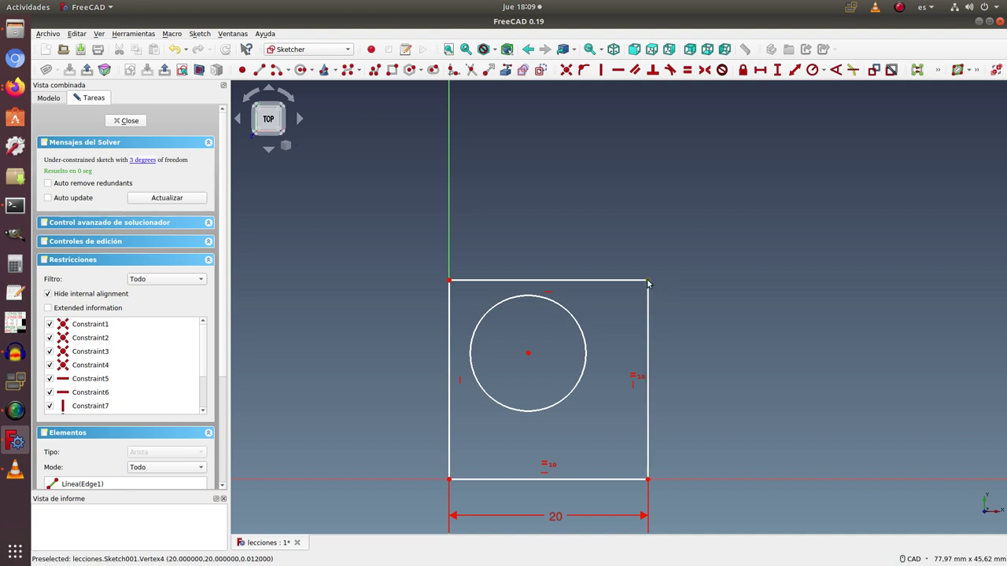
pyautogui.click(448, 479)
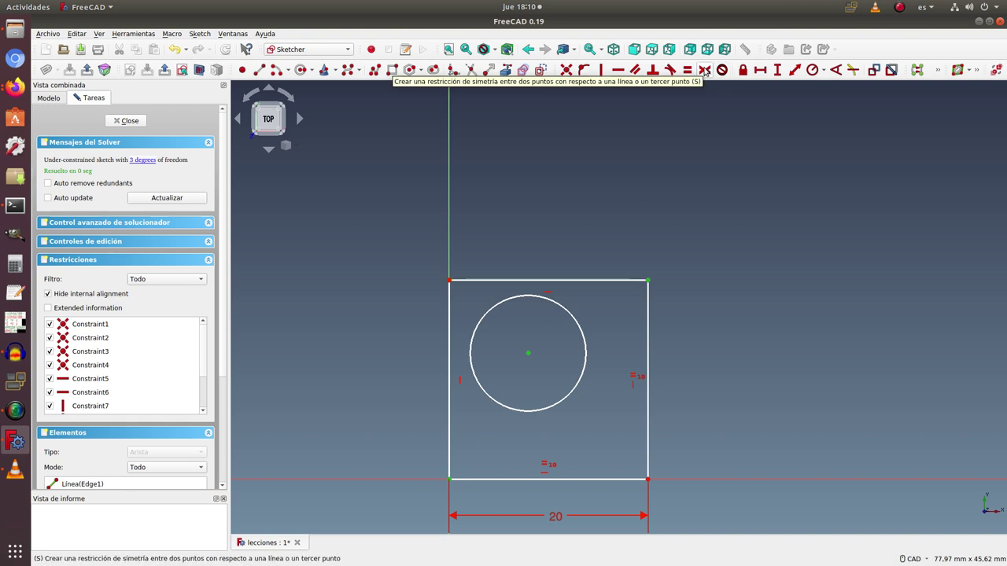
pyautogui.click(705, 70)
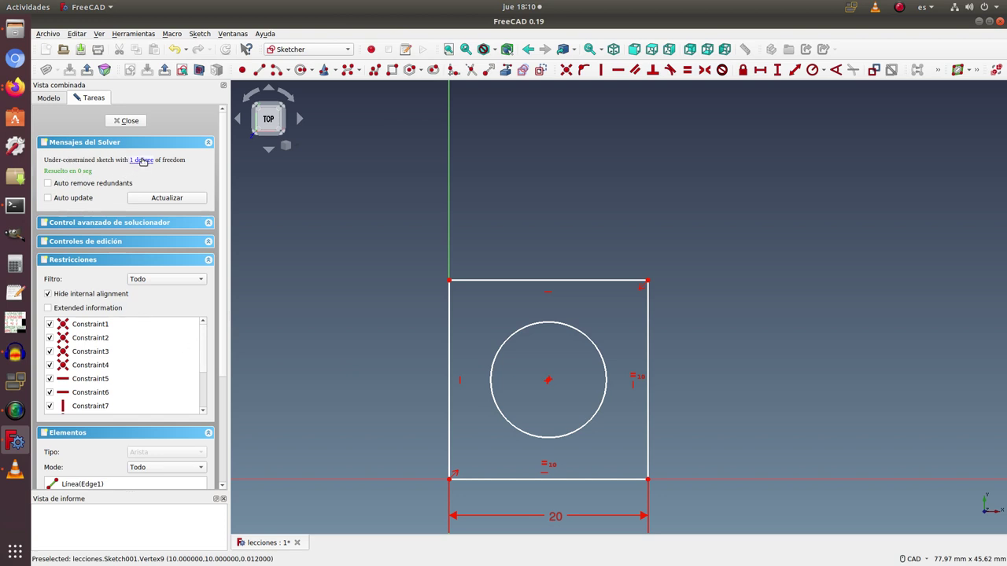
# Step: Resize the circle by dragging its edge, checking Constraint12, and leave it slightly smaller
pyautogui.moveTo(585, 336)
pyautogui.mouseDown()
pyautogui.moveTo(616, 316)
pyautogui.moveTo(585, 329)
pyautogui.mouseUp()
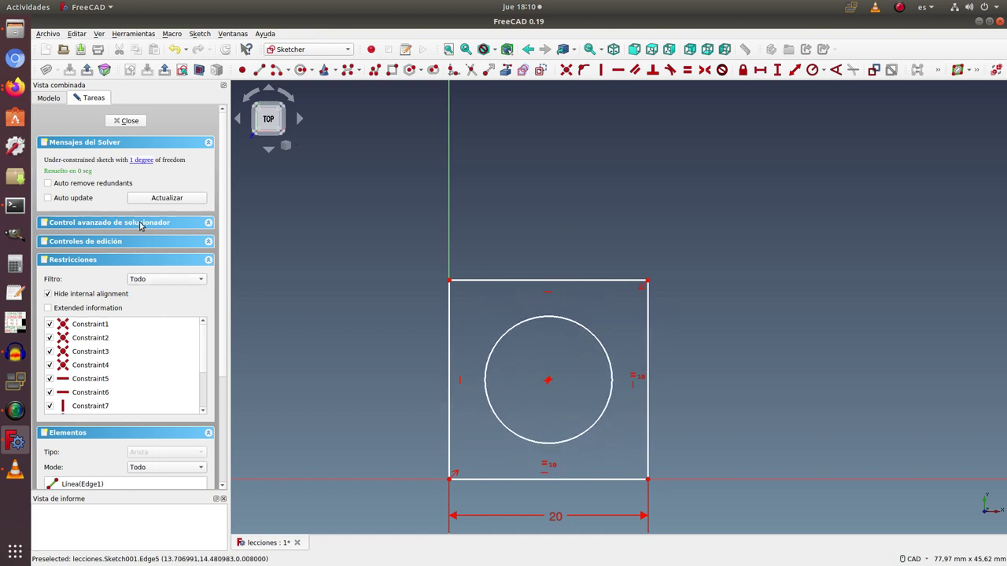
pyautogui.moveTo(203, 349); pyautogui.dragTo(207, 386)
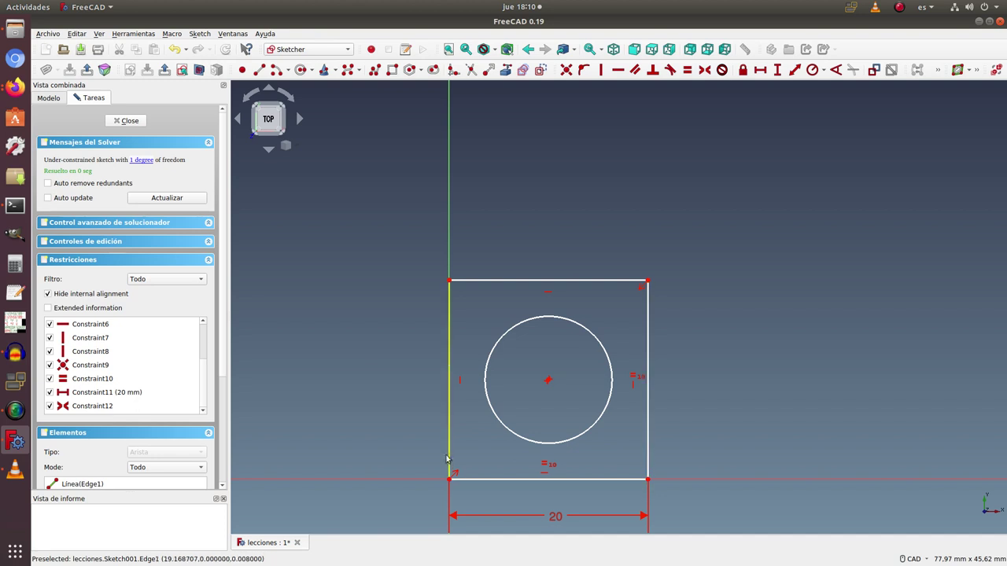
pyautogui.click(88, 406)
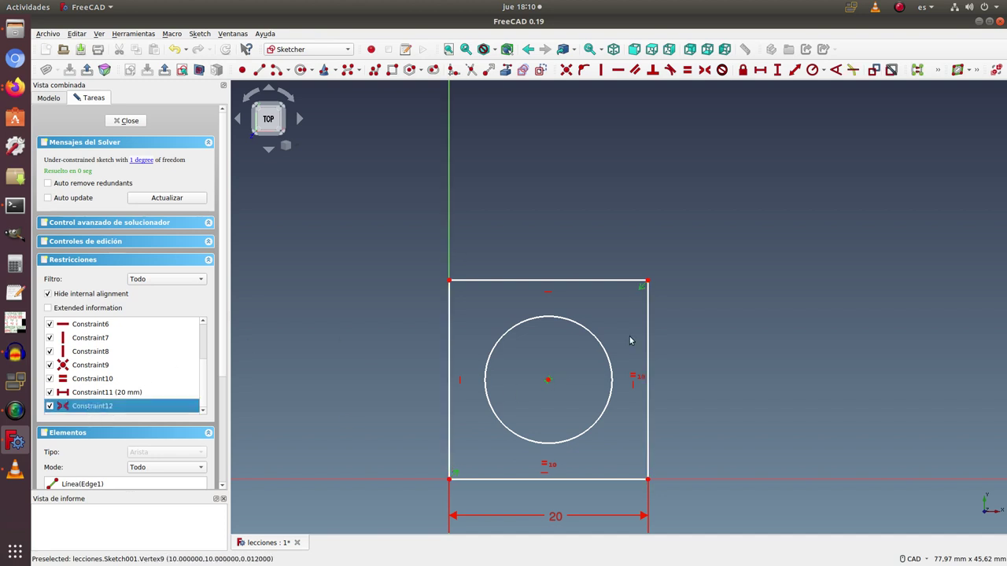
pyautogui.scroll(-2, 225, 438)
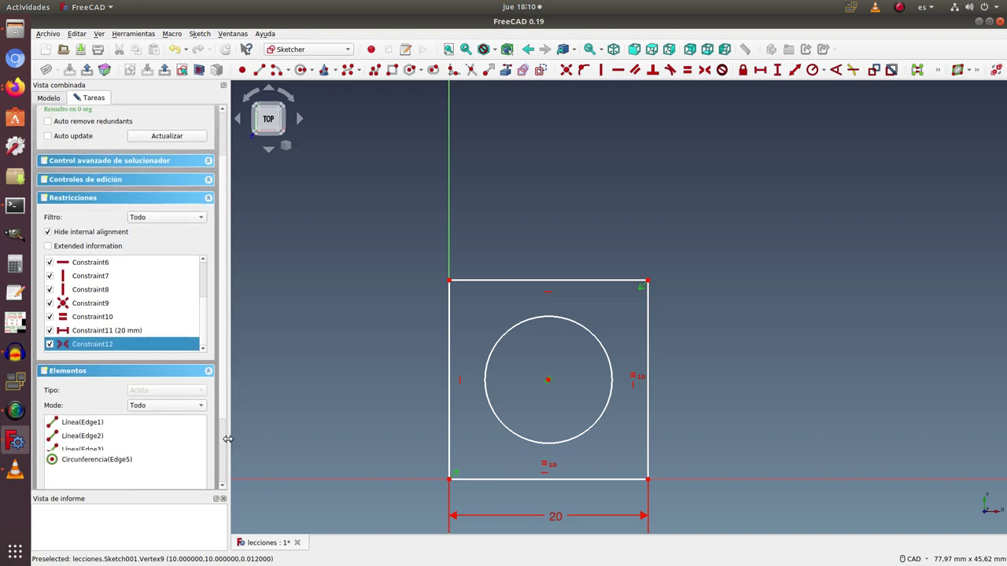
pyautogui.scroll(-1, 225, 438)
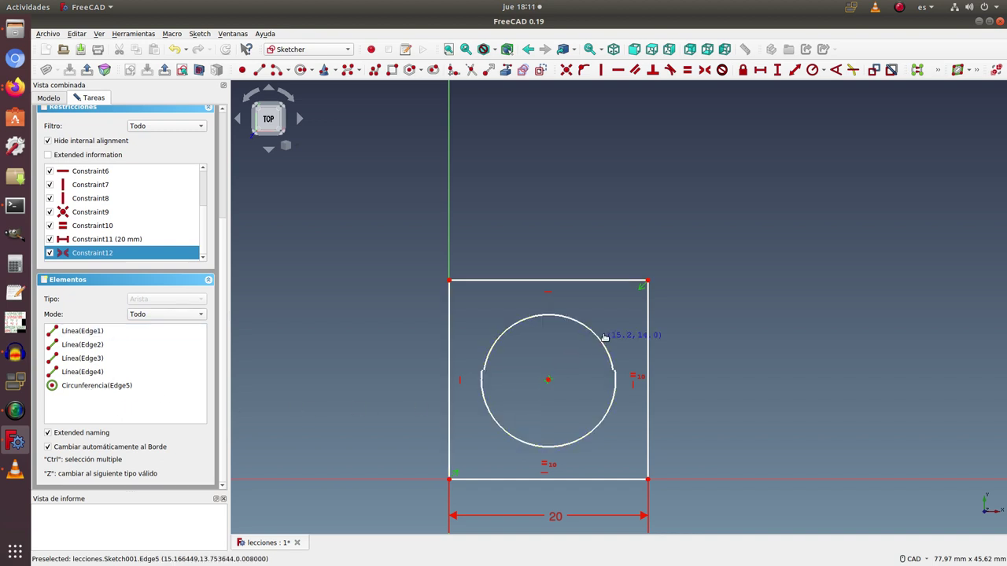
pyautogui.scroll(3, 223, 258)
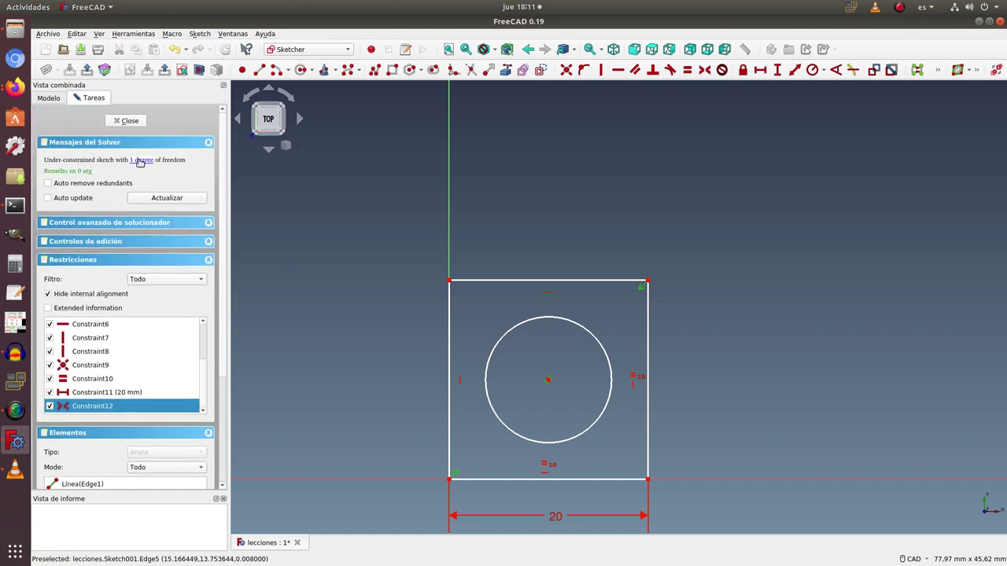
pyautogui.click(632, 344)
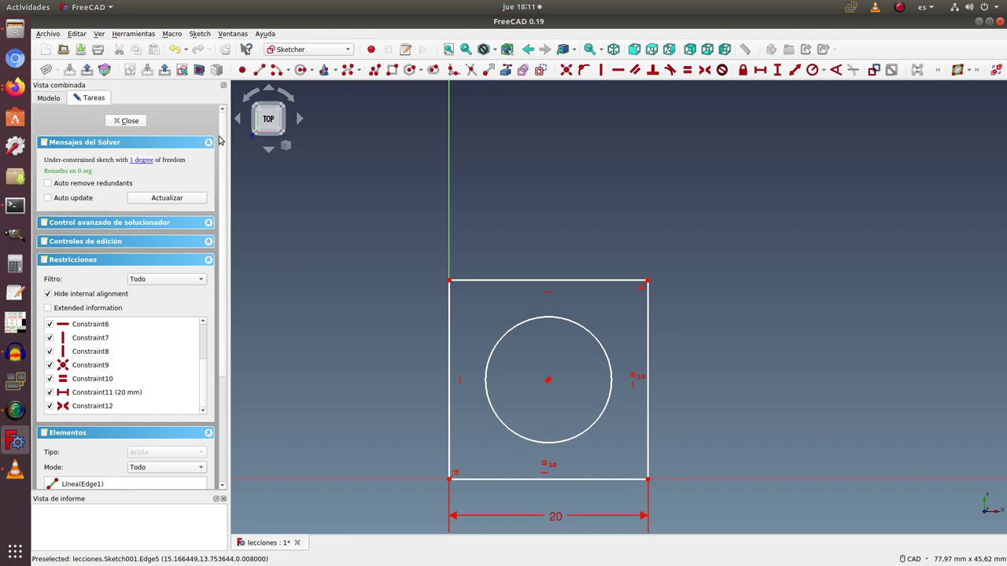
pyautogui.moveTo(583, 330)
pyautogui.mouseDown()
pyautogui.moveTo(576, 340)
pyautogui.moveTo(585, 332)
pyautogui.mouseUp()
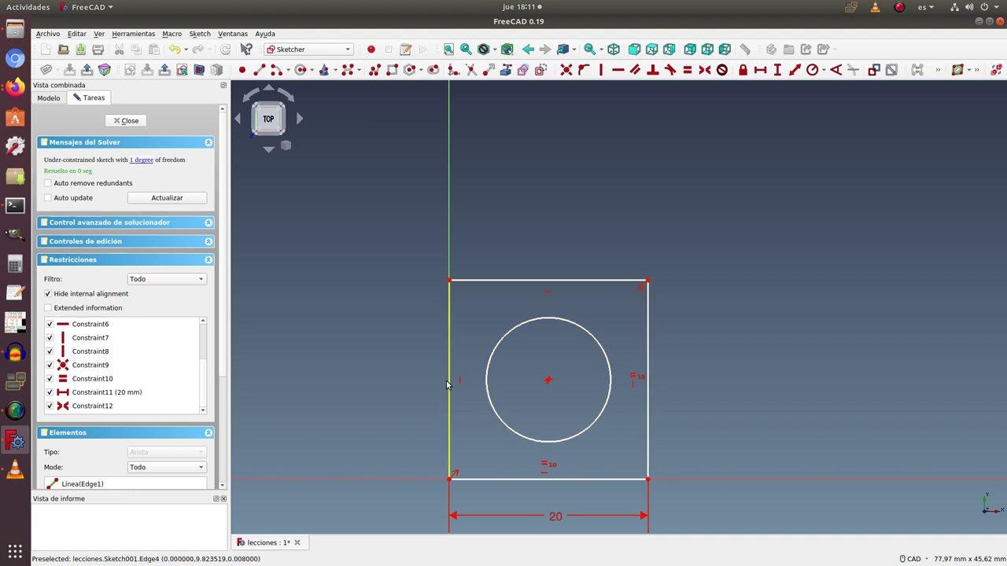
# Step: Constrain the circle's diameter to 16 mm, fully constraining the sketch
pyautogui.click(611, 382)
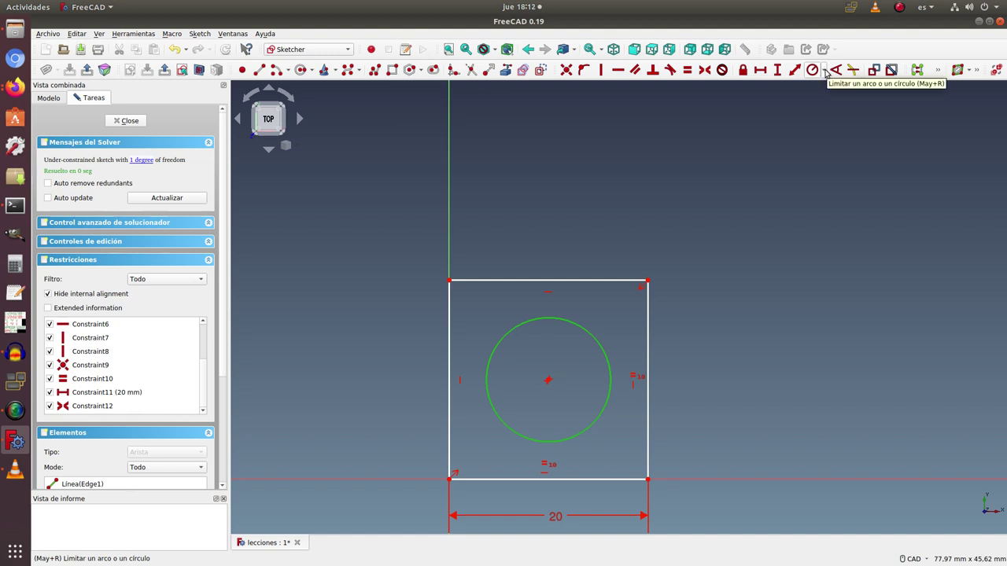
pyautogui.click(825, 72)
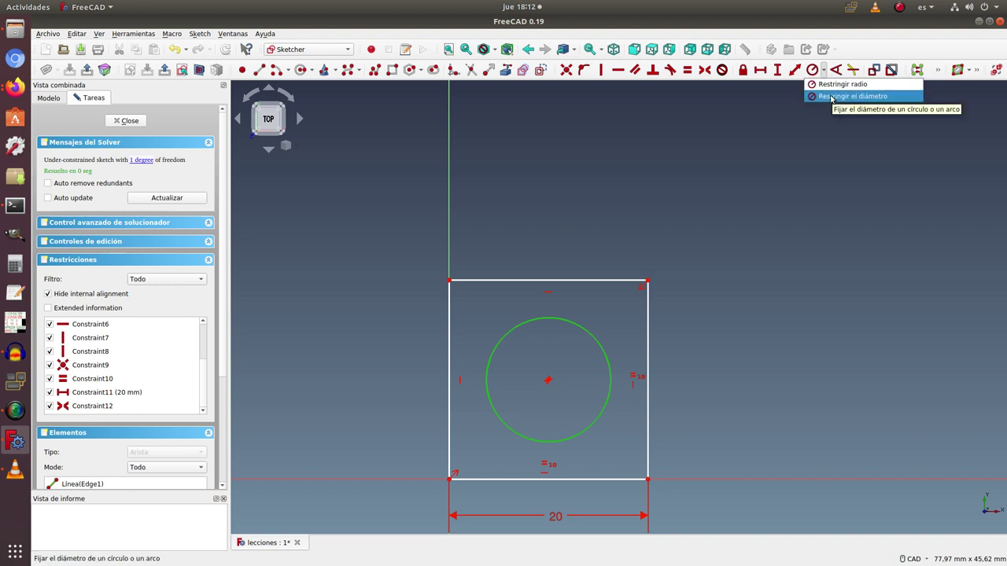
pyautogui.click(832, 96)
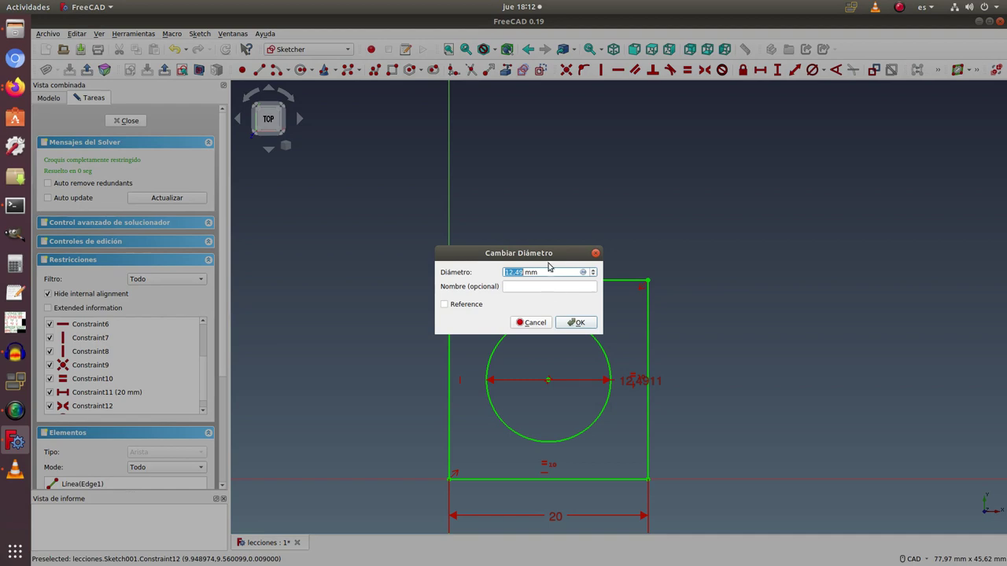
pyautogui.press('super+Down')
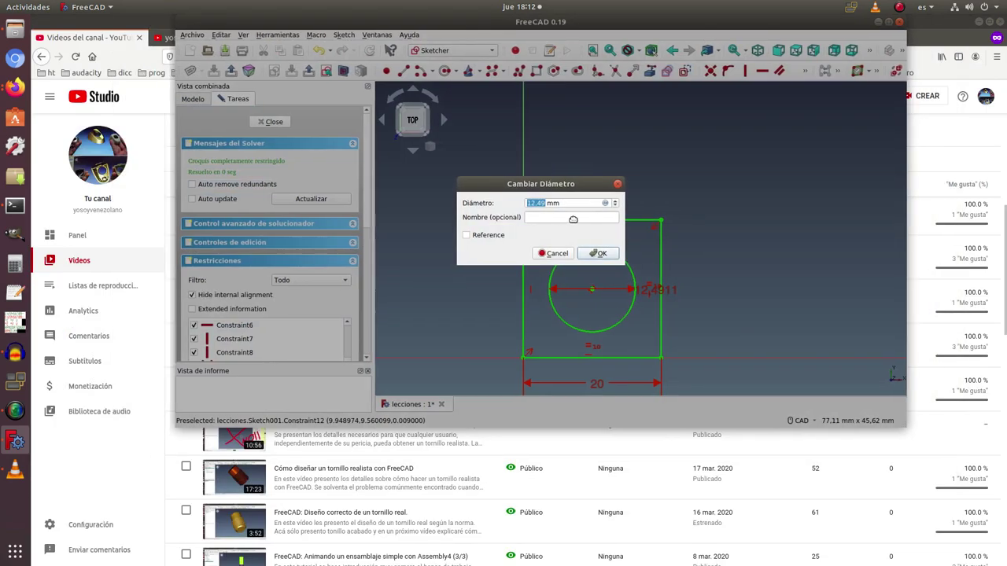
pyautogui.doubleClick(889, 24)
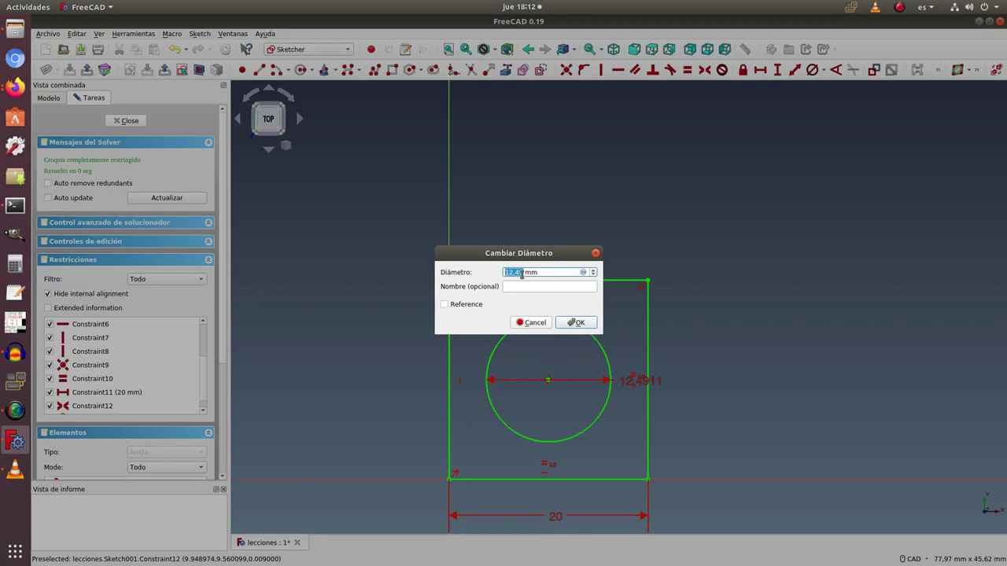
pyautogui.write('16')
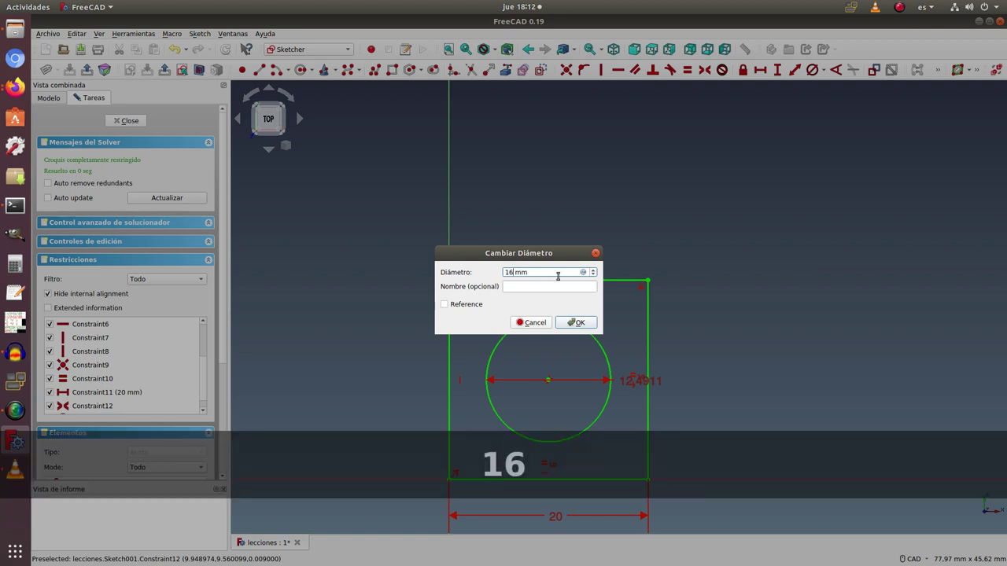
pyautogui.click(576, 323)
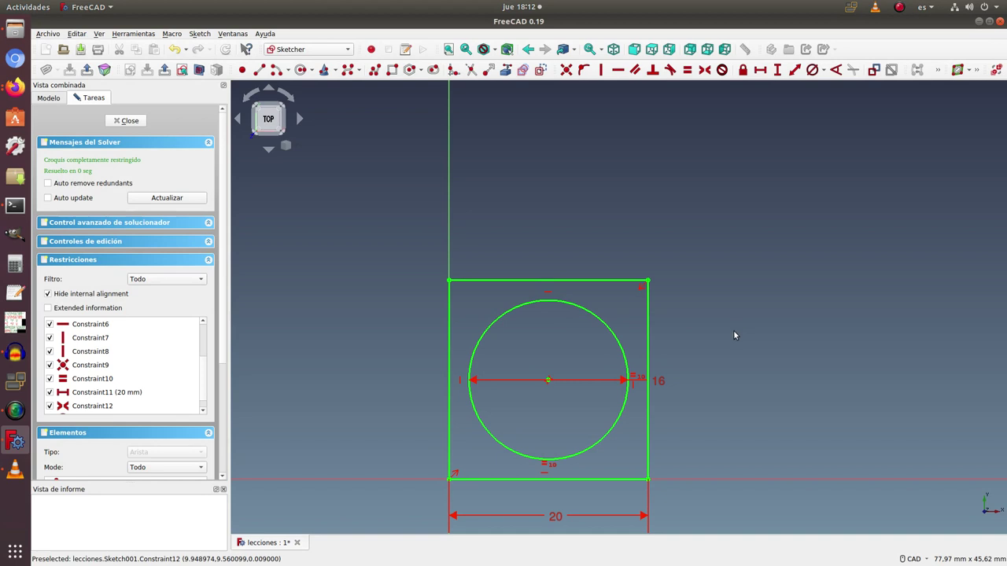
# Step: Drag the 16 mm diameter label to the upper right outside the square at a shallower angle
pyautogui.moveTo(659, 383); pyautogui.dragTo(712, 262)
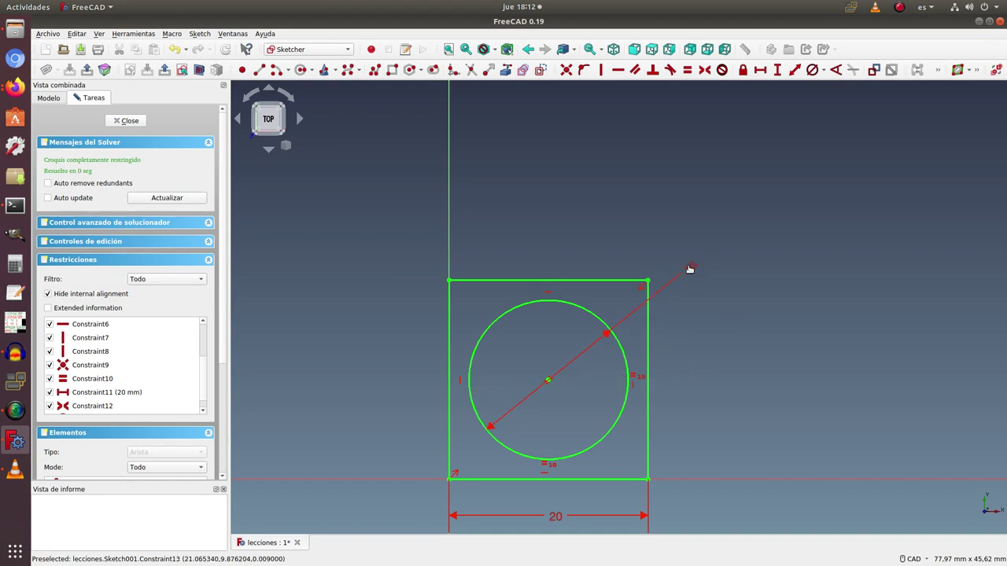
pyautogui.moveTo(712, 262); pyautogui.dragTo(703, 251)
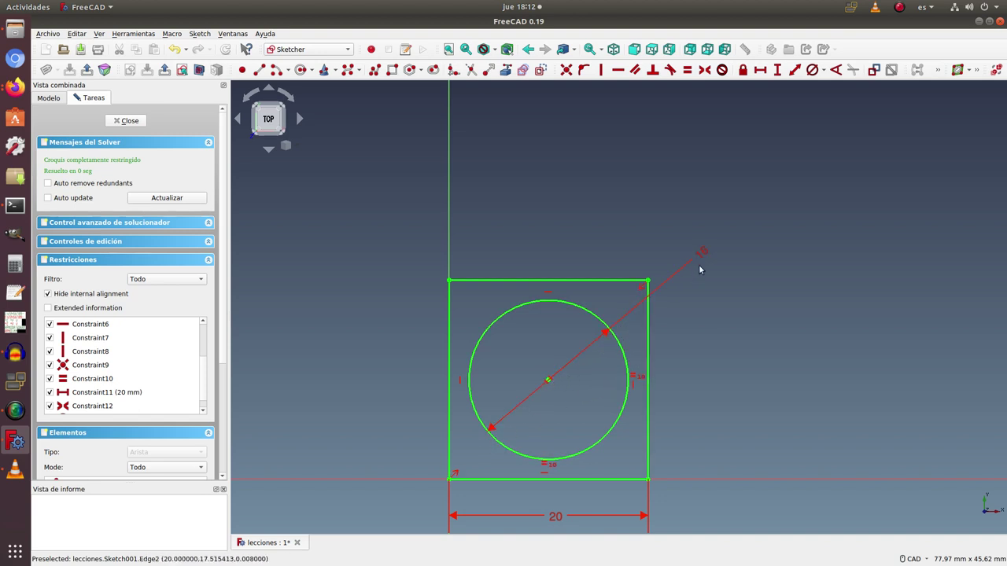
pyautogui.moveTo(702, 253); pyautogui.dragTo(729, 291)
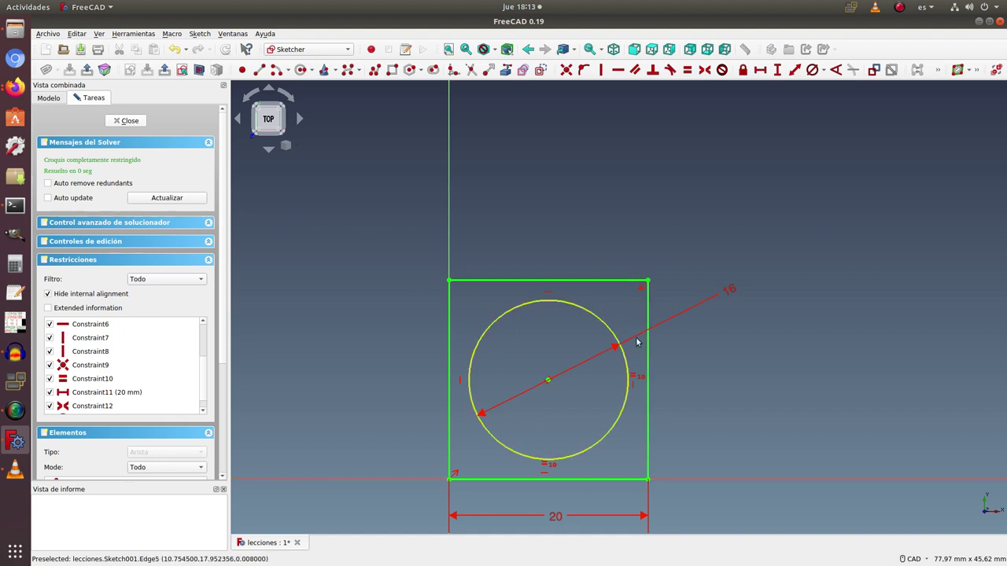
# Step: Close the sketch, orbit to view the cube's 16 mm hole, and reselect collapsed Extrude001
pyautogui.click(128, 121)
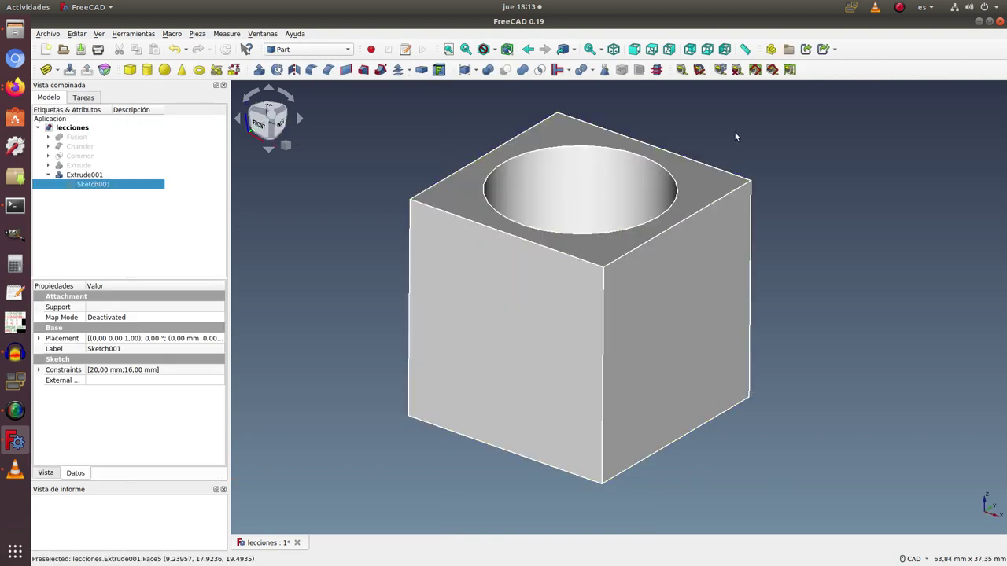
pyautogui.moveTo(752, 134)
pyautogui.mouseDown(button='middle')
pyautogui.moveTo(792, 206)
pyautogui.moveTo(744, 133)
pyautogui.moveTo(686, 137)
pyautogui.mouseUp(button='middle')
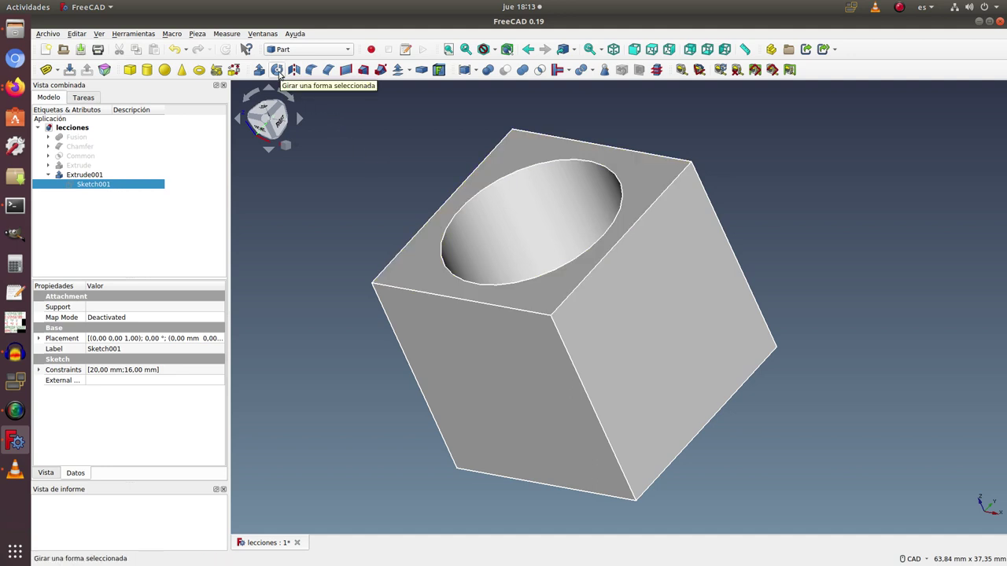
pyautogui.click(177, 199)
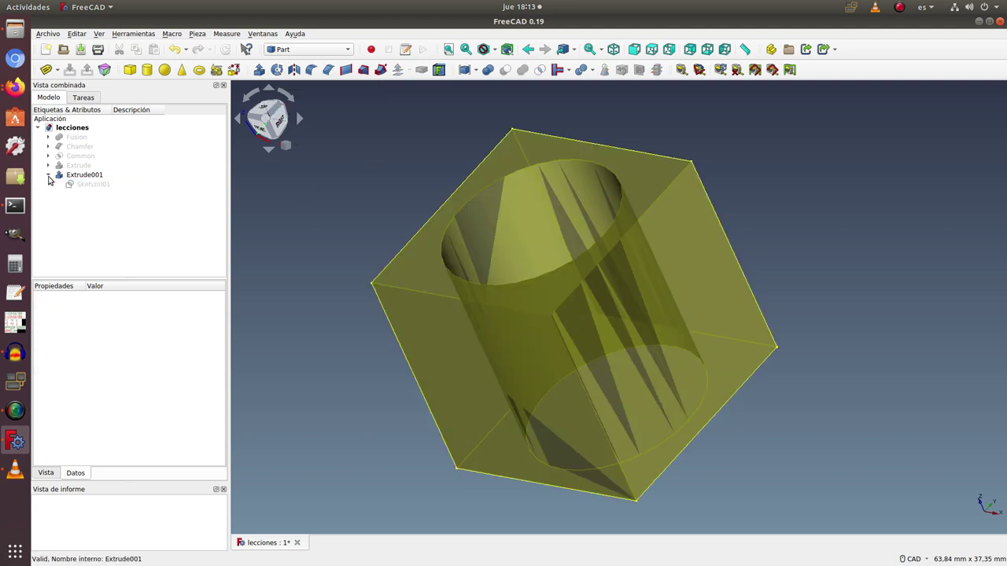
pyautogui.click(48, 175)
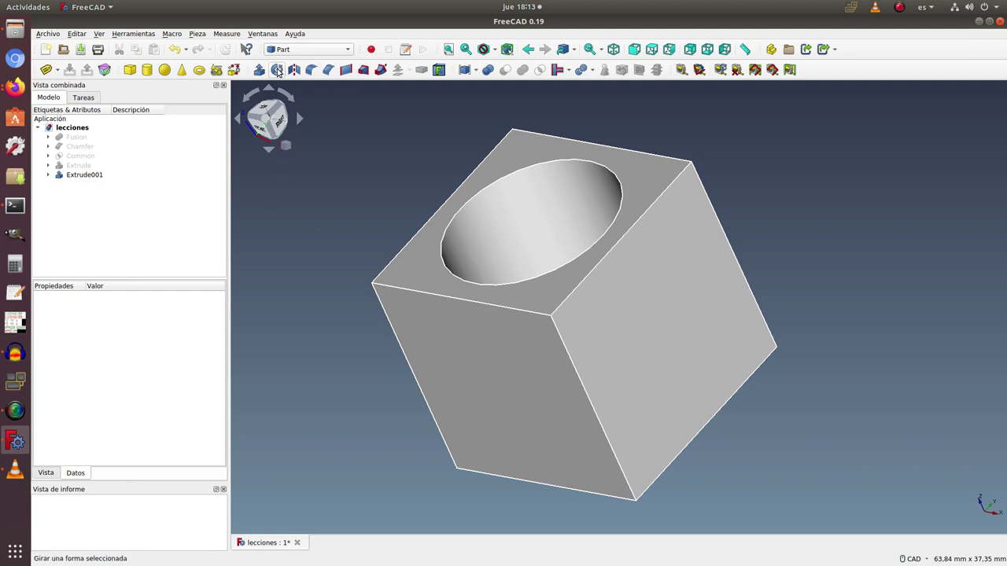
pyautogui.click(89, 176)
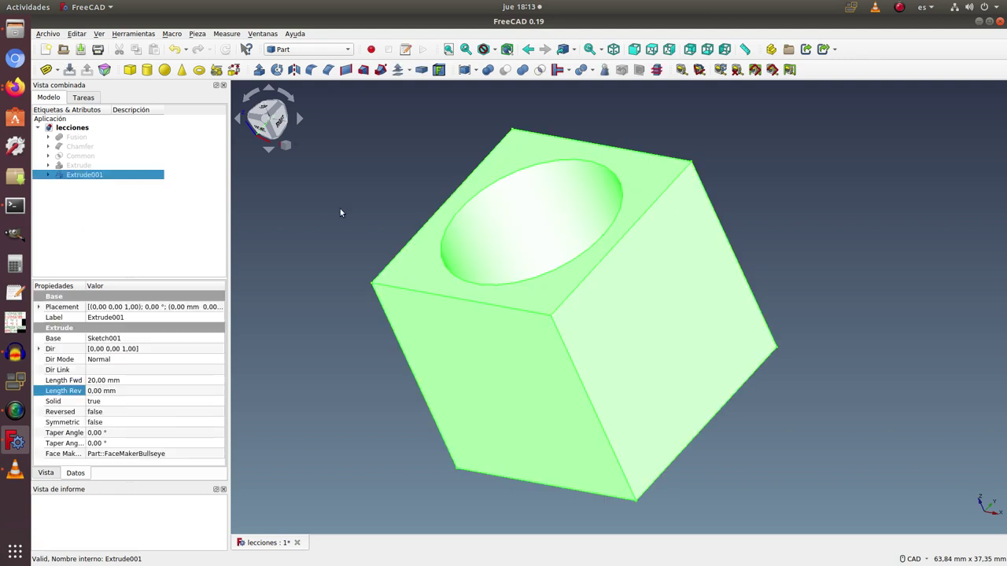
# Step: Hide Extrude001 and switch to the Sketcher workbench with the lecciones document selected
pyautogui.press('space')
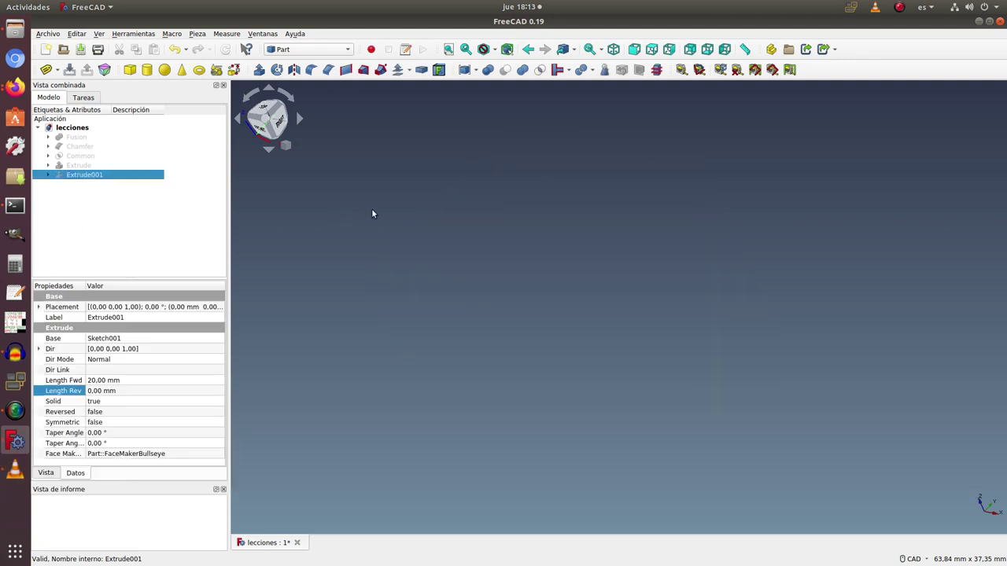
pyautogui.click(371, 211)
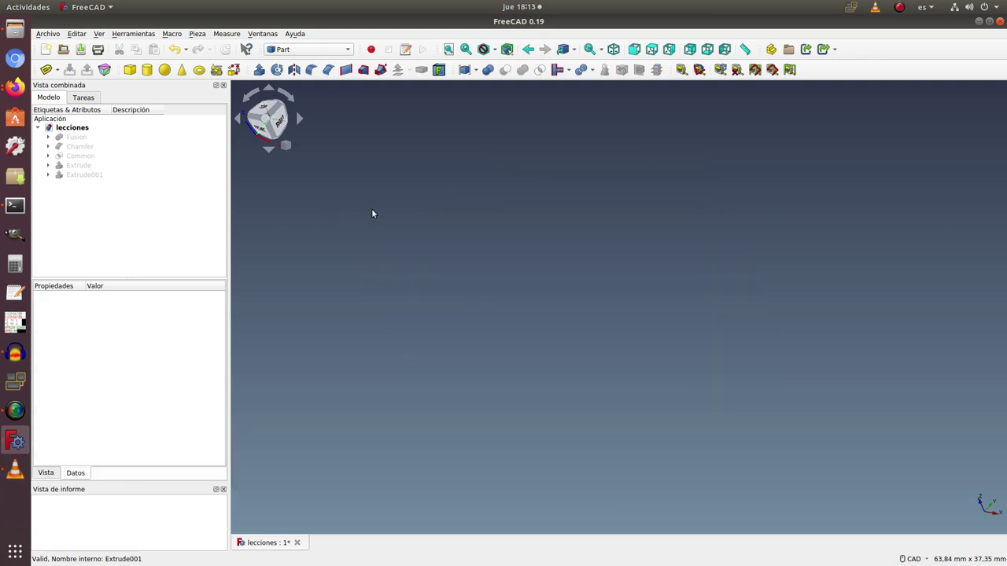
pyautogui.click(76, 129)
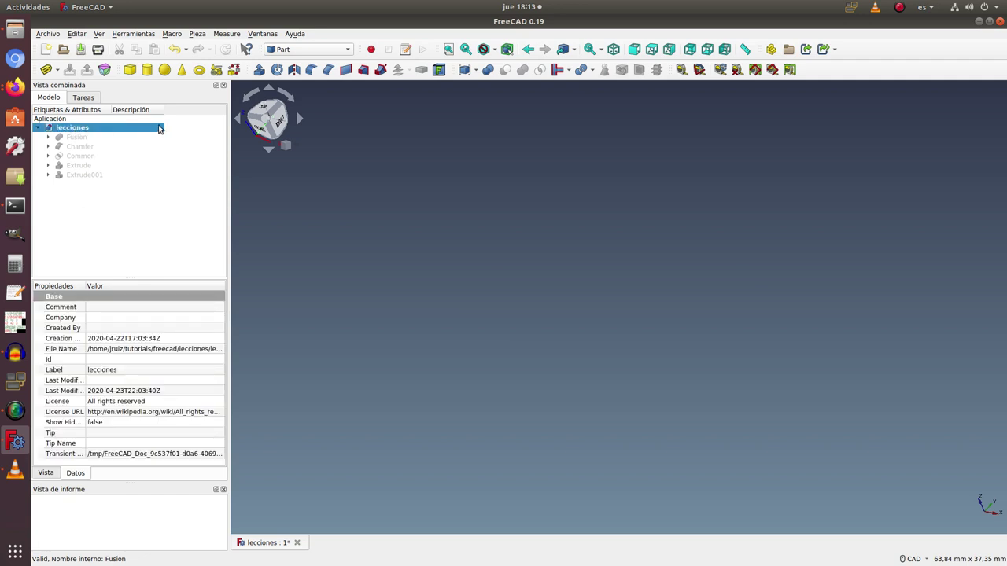
pyautogui.click(310, 52)
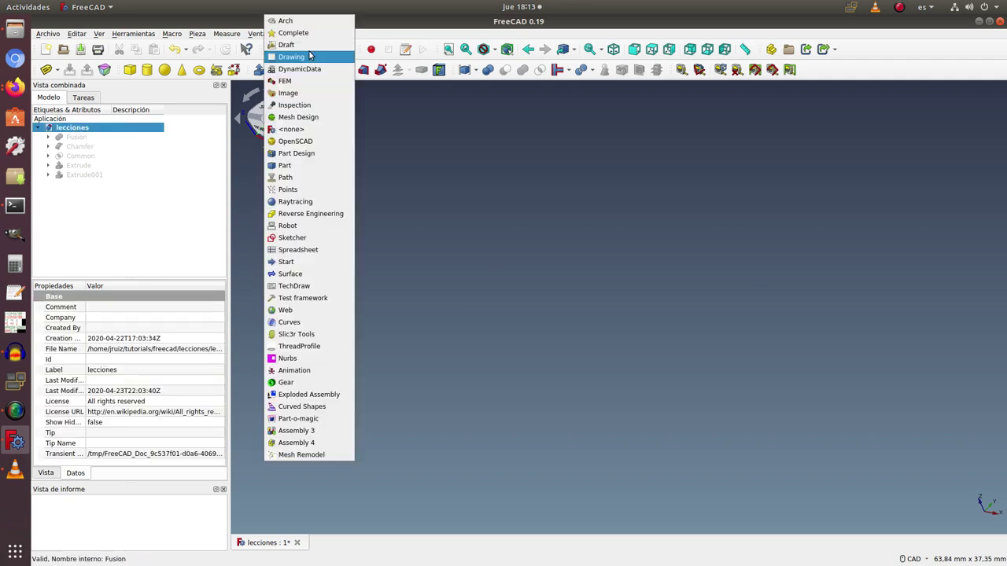
pyautogui.click(308, 237)
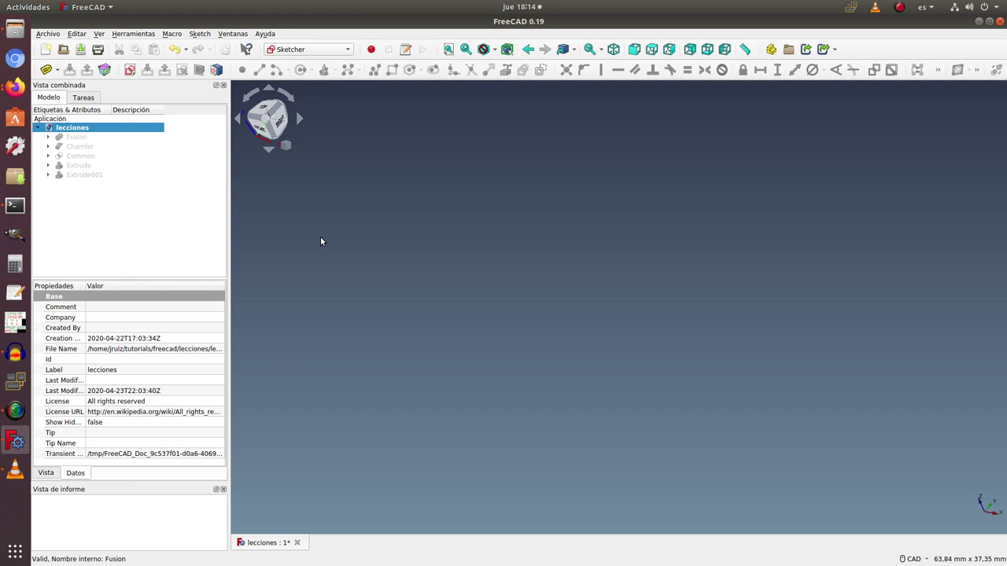
# Step: Create a new sketch on the XZ plane
pyautogui.click(130, 70)
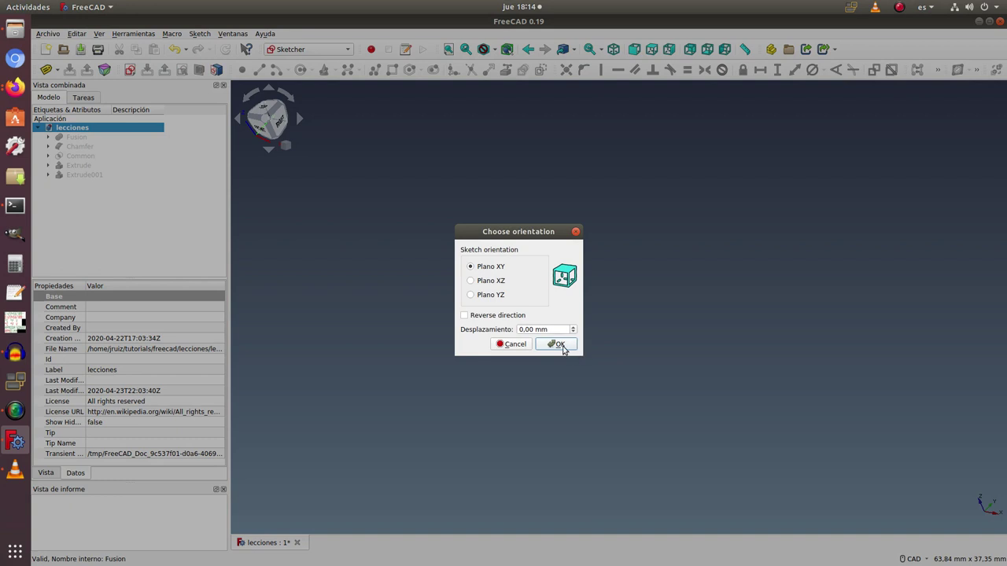
pyautogui.click(473, 283)
pyautogui.click(556, 345)
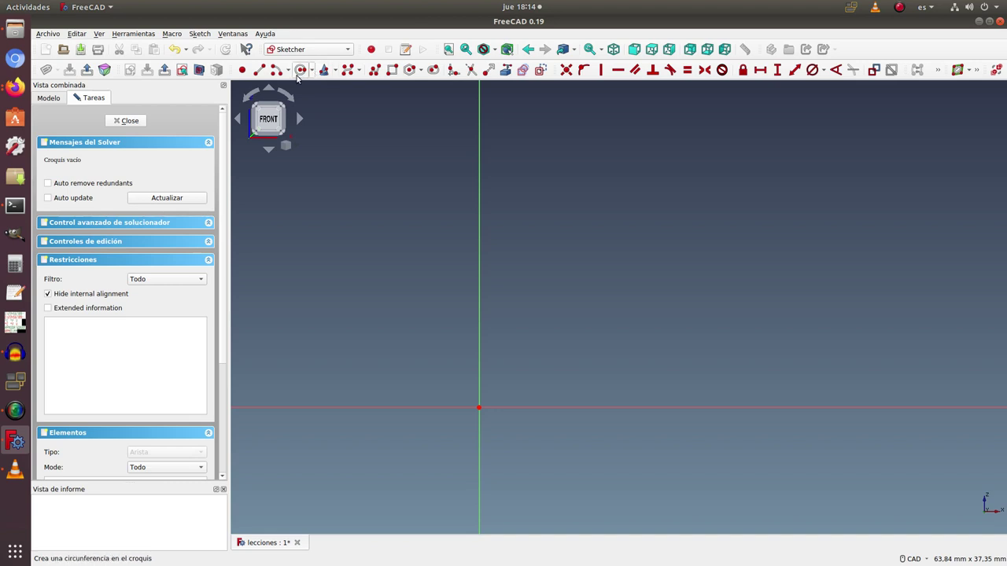
# Step: Draw a polyline for the six-sided stepped profile, running from the origin through the slanted upper segments and back down
pyautogui.click(372, 74)
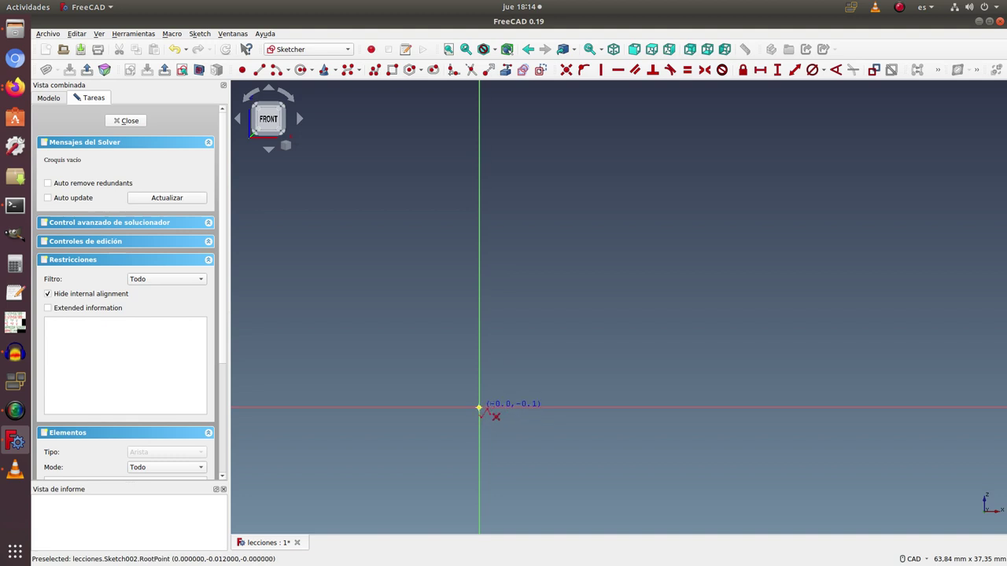
pyautogui.click(479, 408)
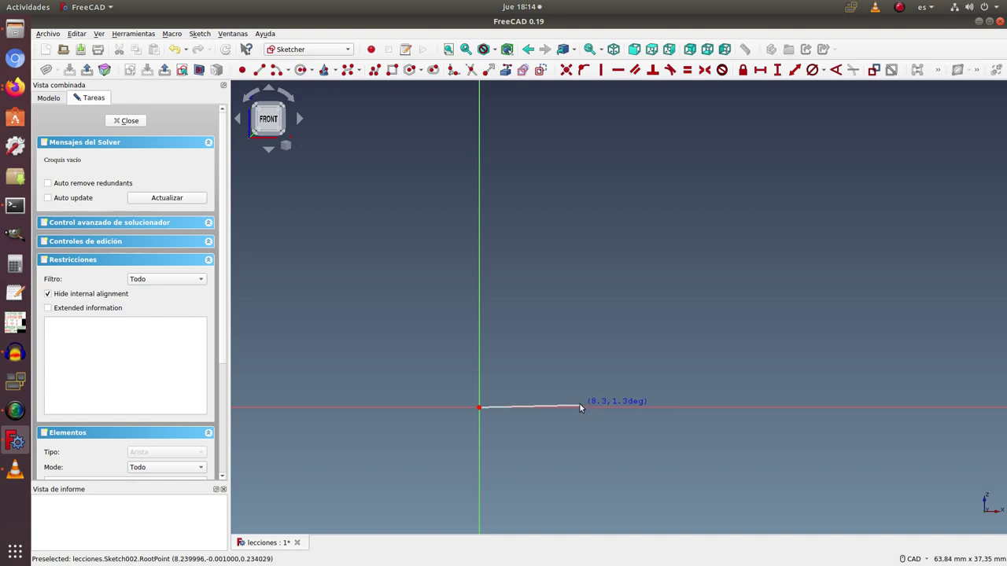
pyautogui.click(580, 408)
pyautogui.click(580, 330)
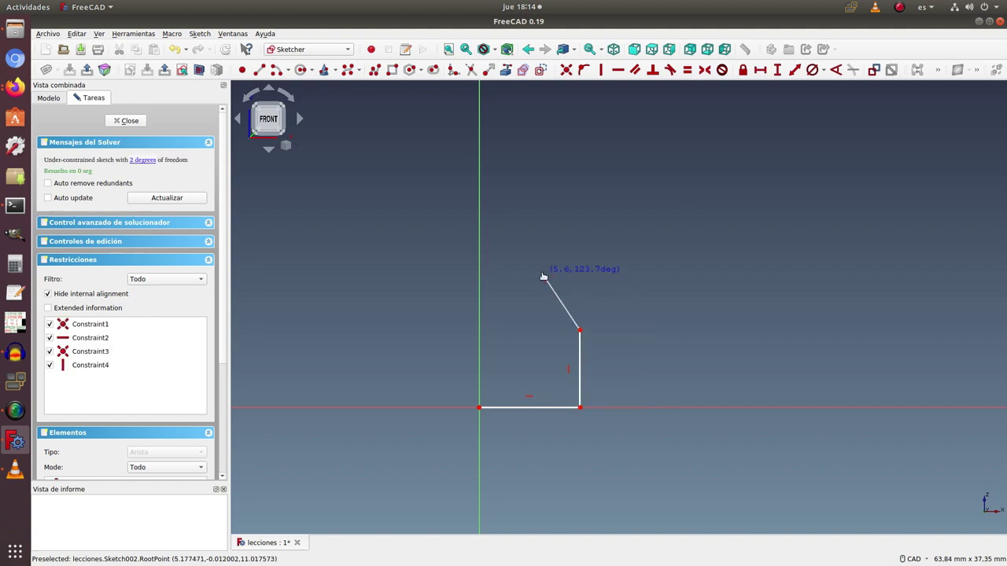
pyautogui.click(543, 275)
pyautogui.click(529, 189)
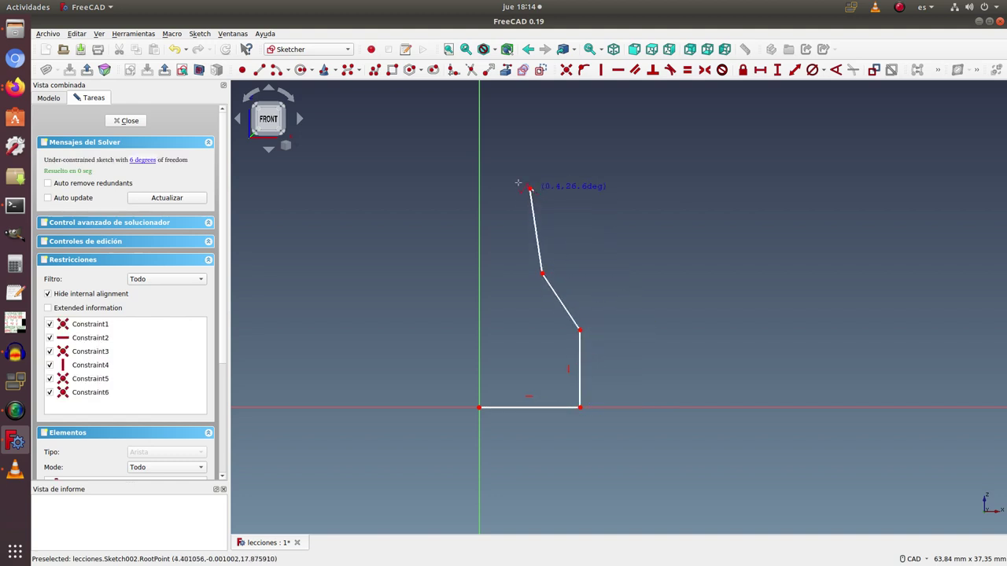
pyautogui.click(479, 158)
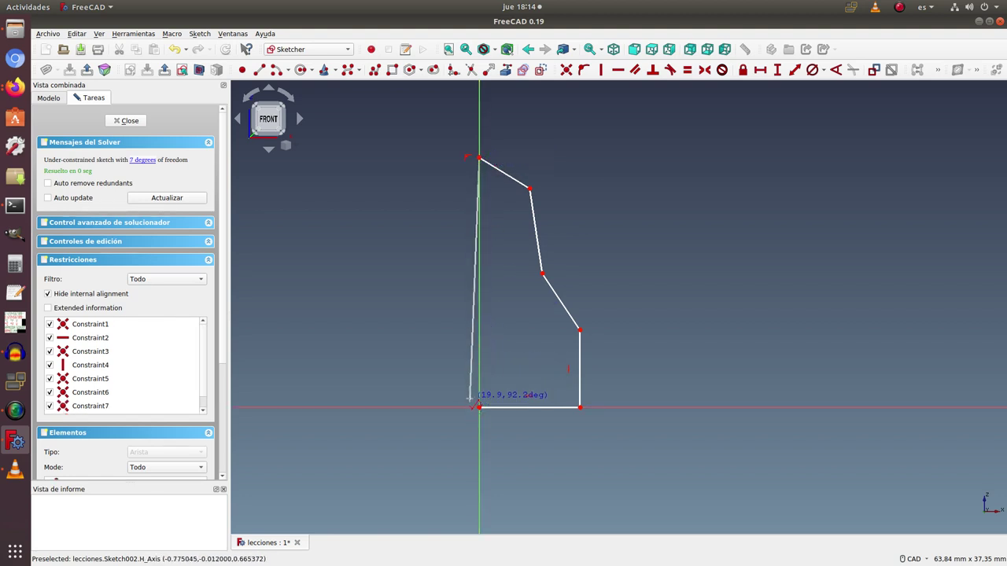
pyautogui.click(469, 400)
pyautogui.rightClick(401, 291)
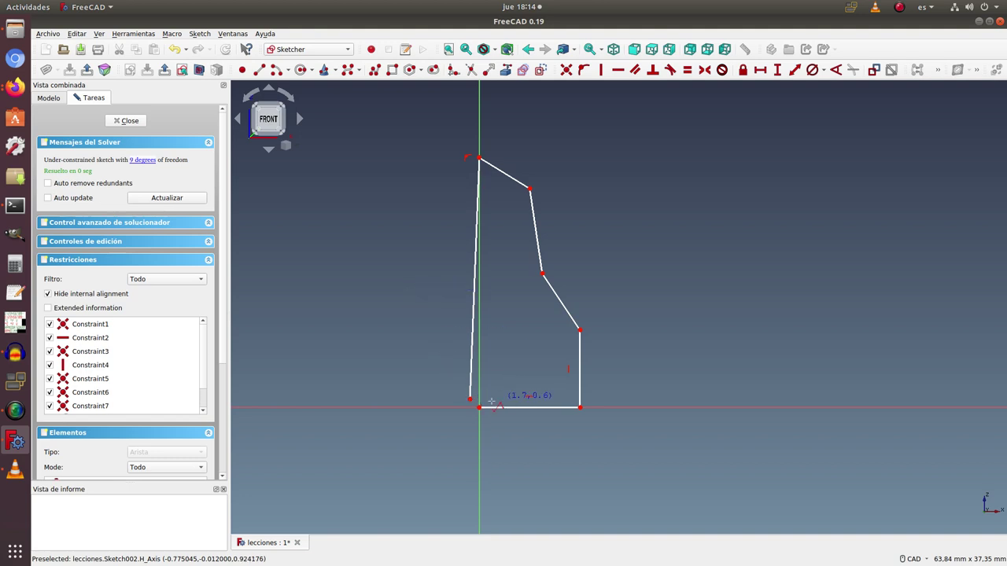
pyautogui.rightClick(431, 359)
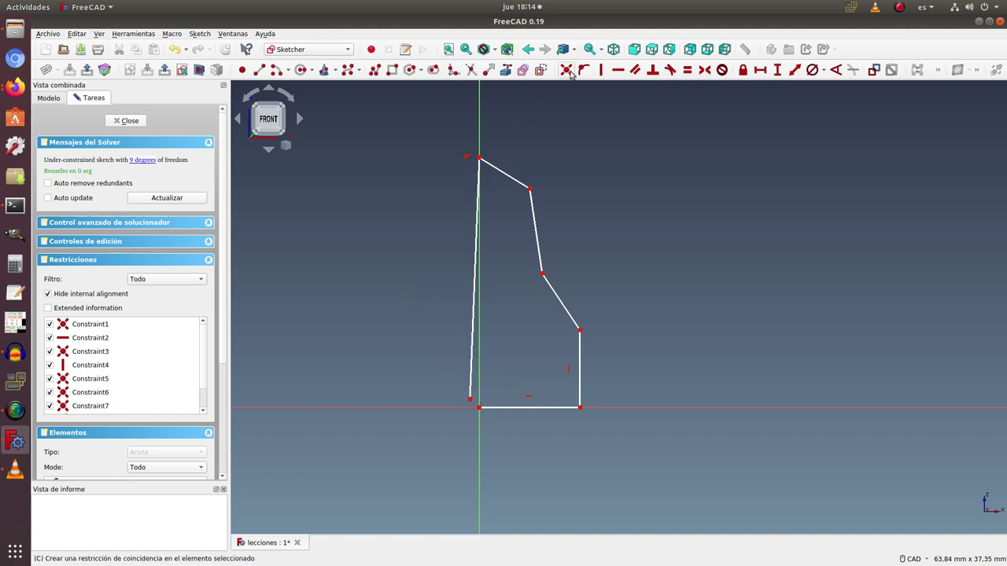
# Step: Make the bottom vertex of the left line coincident with the sketch origin
pyautogui.click(470, 400)
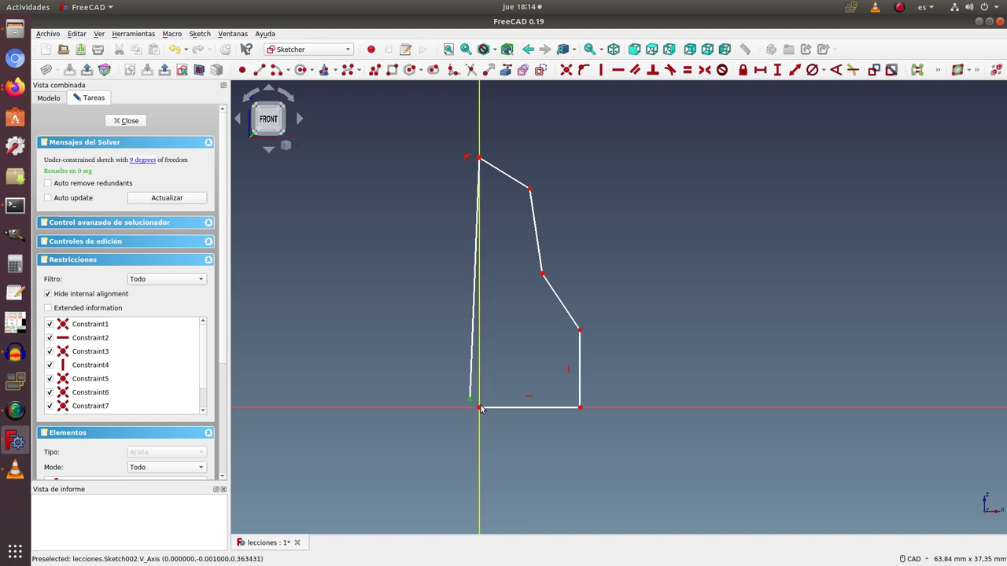
pyautogui.click(482, 402)
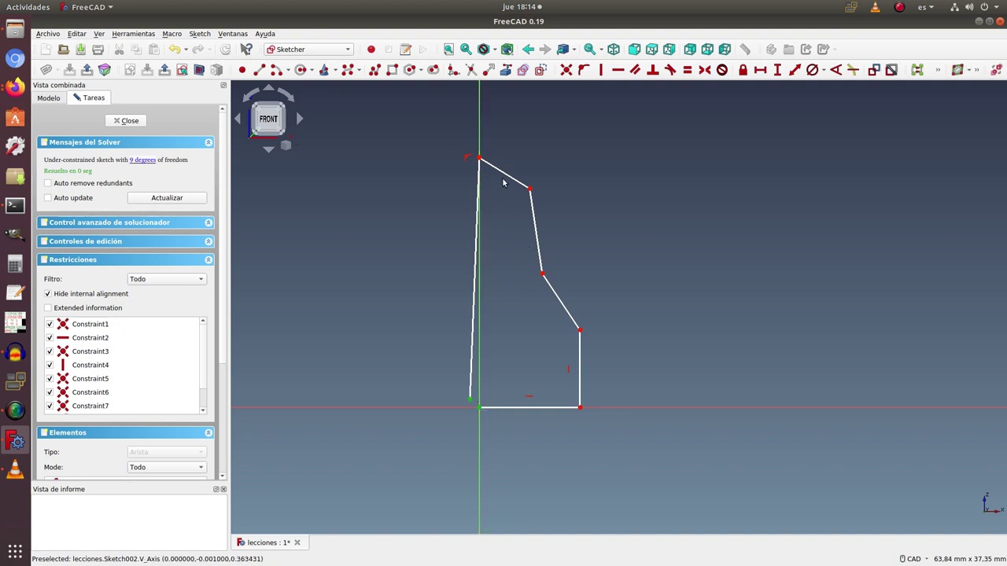
pyautogui.click(566, 69)
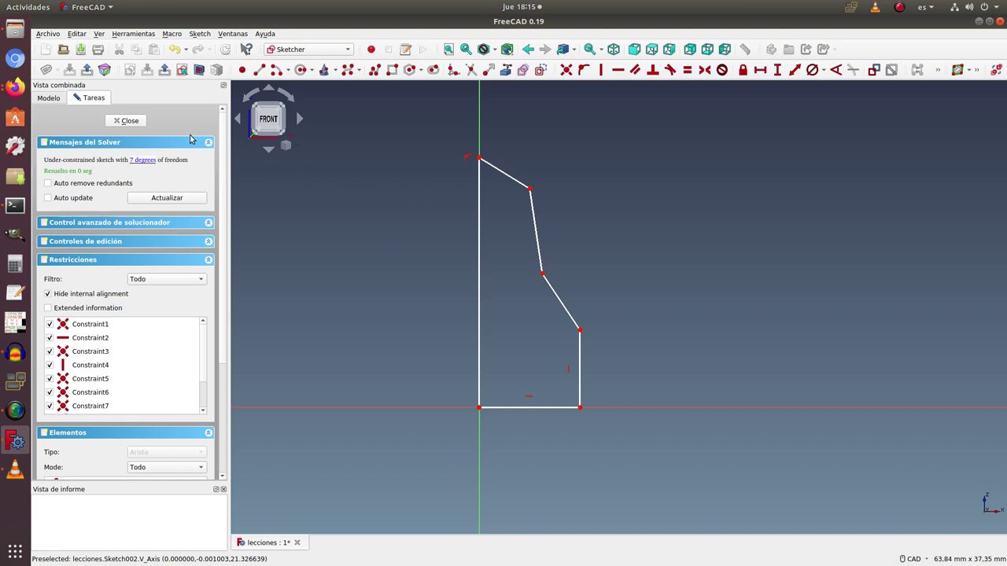
# Step: Close Sketch002, view it isometrically, and switch to the Part workbench
pyautogui.click(129, 121)
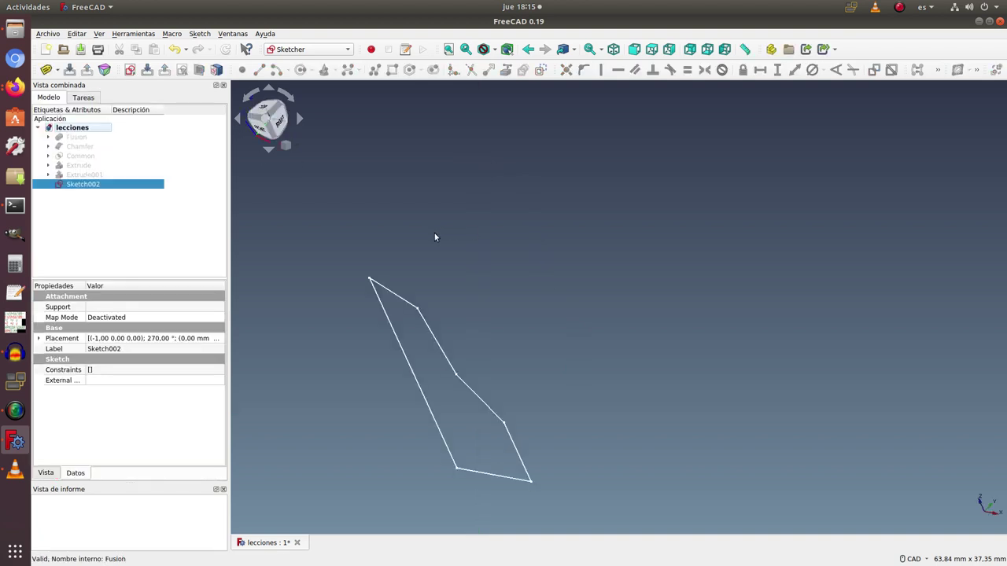
pyautogui.click(613, 50)
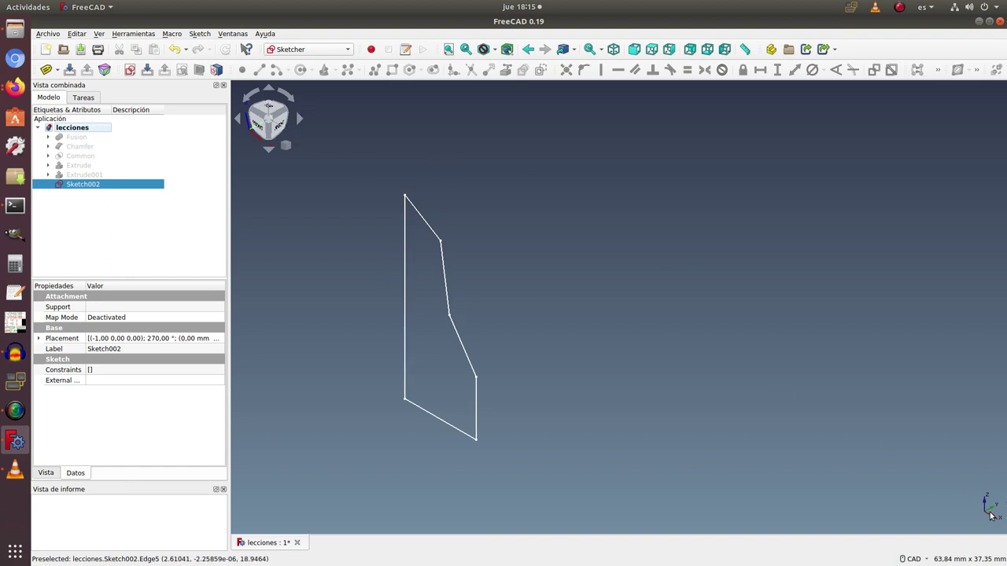
pyautogui.click(325, 49)
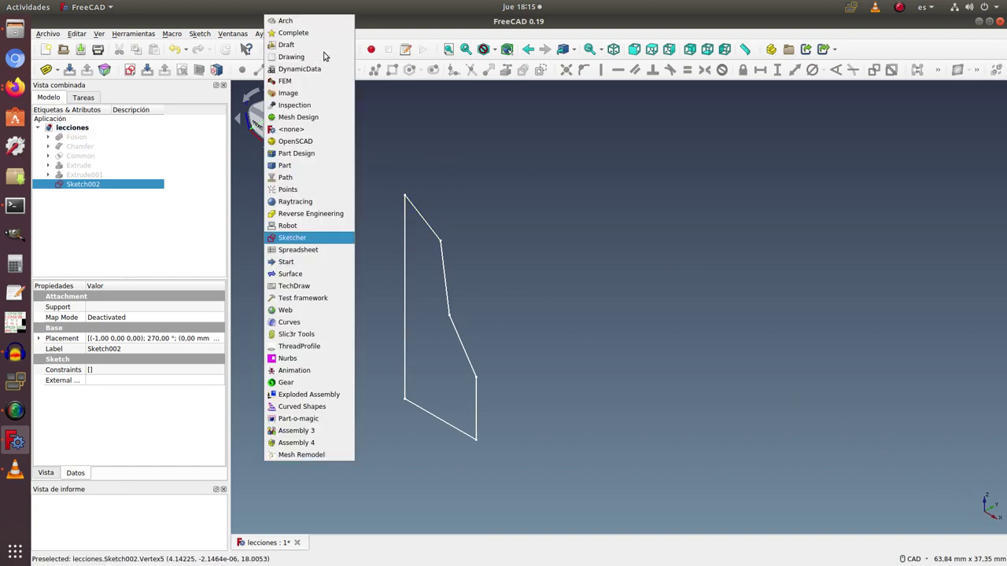
pyautogui.click(315, 166)
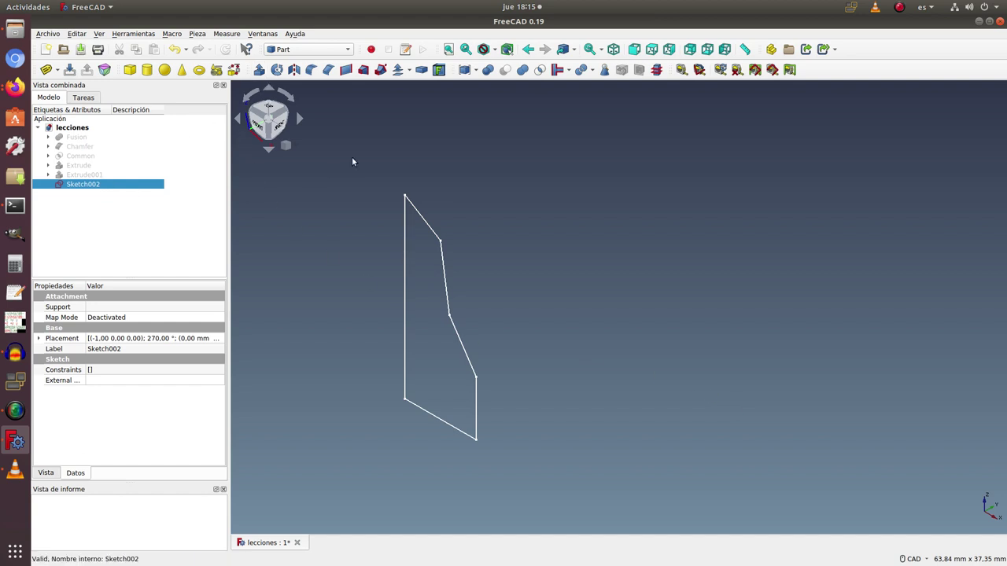
# Step: In front view, select Sketch002 and start a Part Revolve set to a 360° solid
pyautogui.click(407, 189)
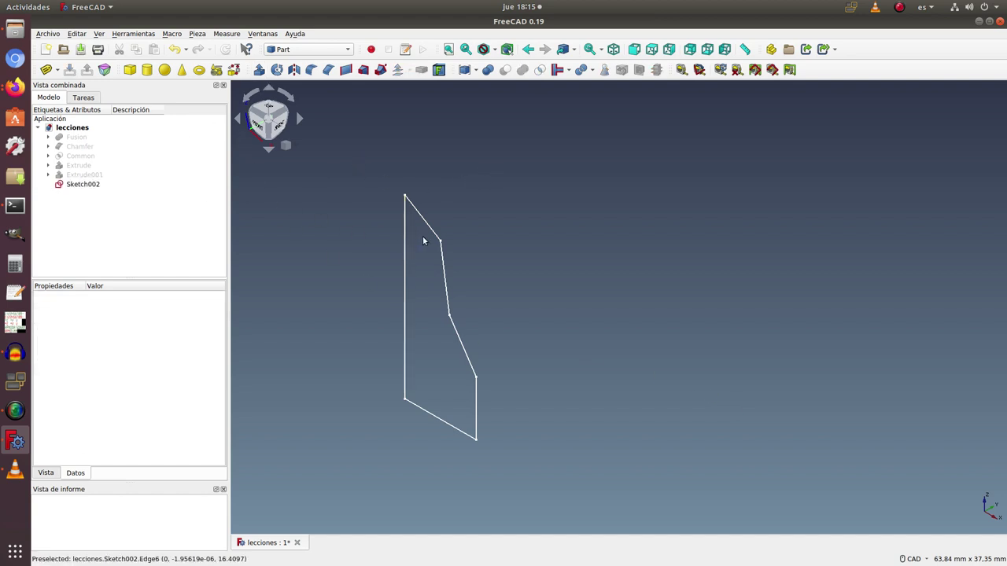
pyautogui.click(633, 50)
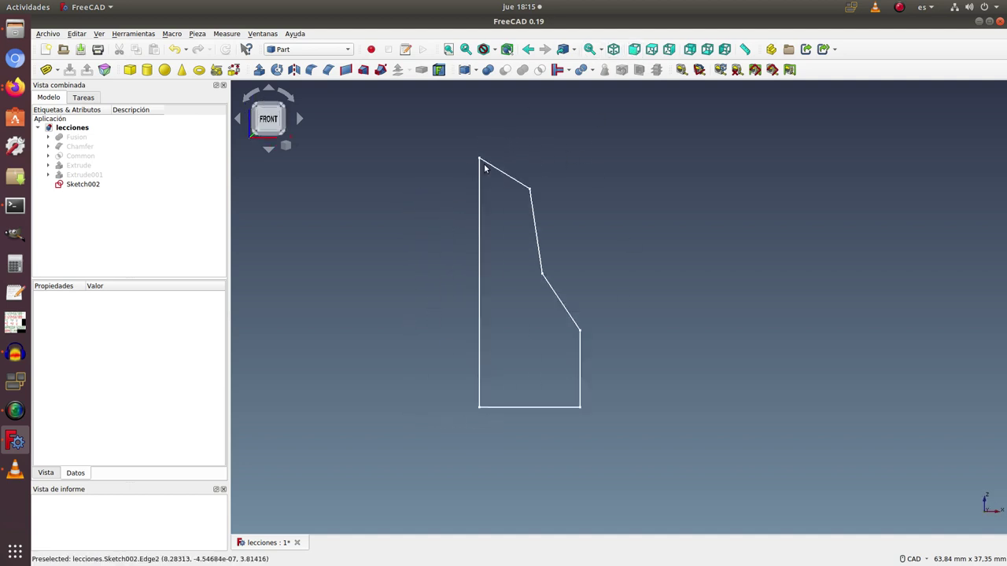
pyautogui.click(90, 186)
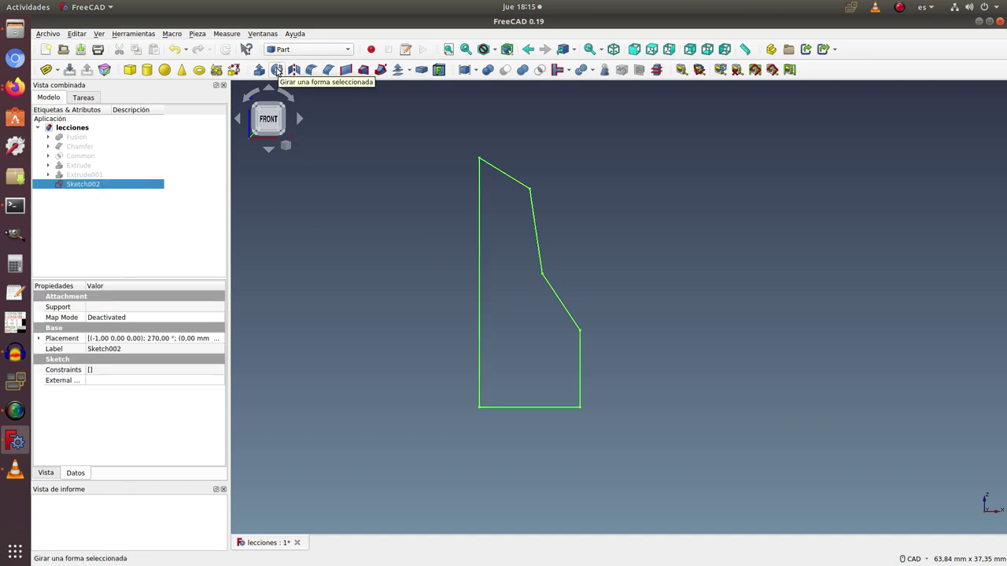
pyautogui.click(276, 70)
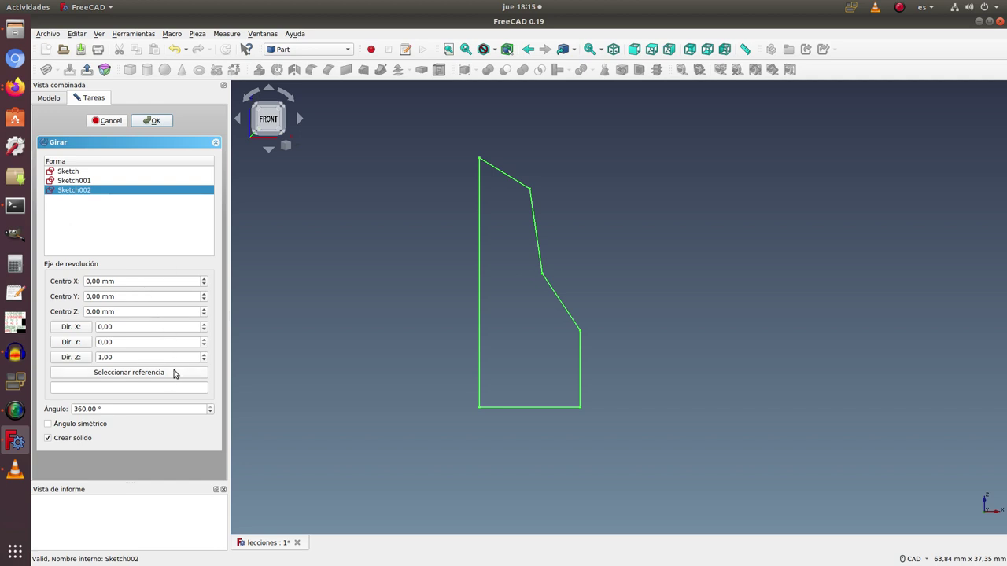
# Step: Use the sketch's left vertical edge as the axis and create the 360° Revolve solid
pyautogui.click(175, 374)
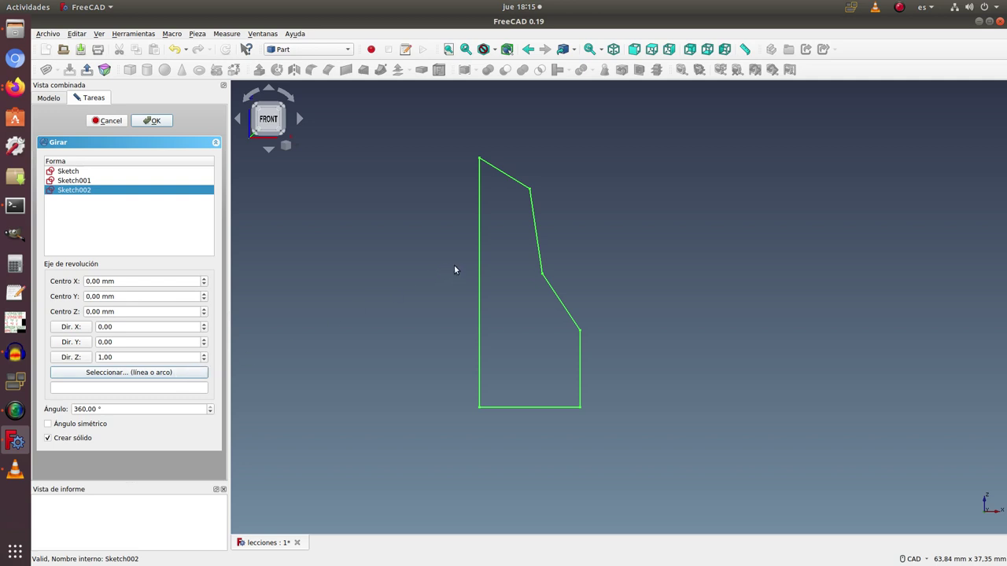
pyautogui.click(479, 266)
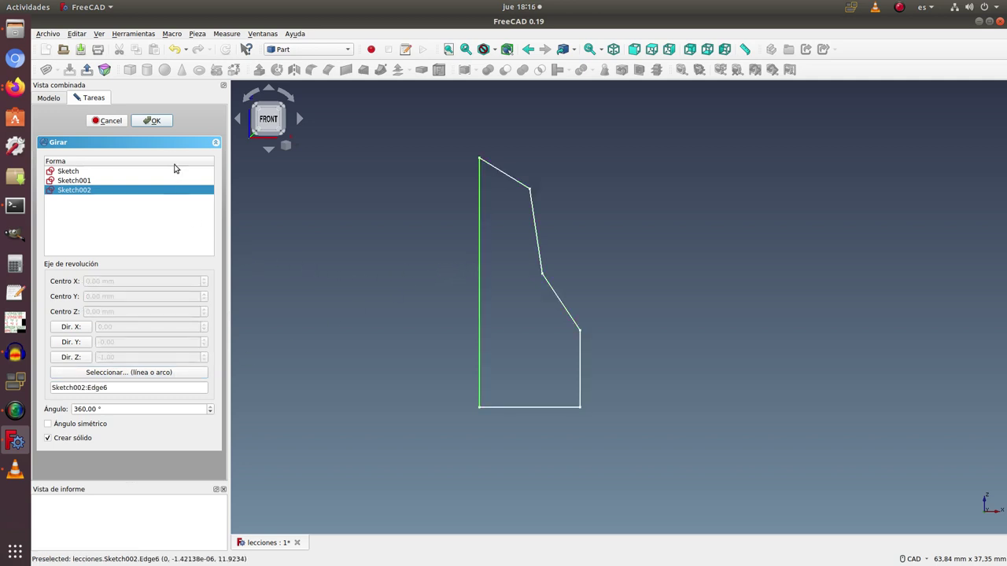
pyautogui.click(163, 120)
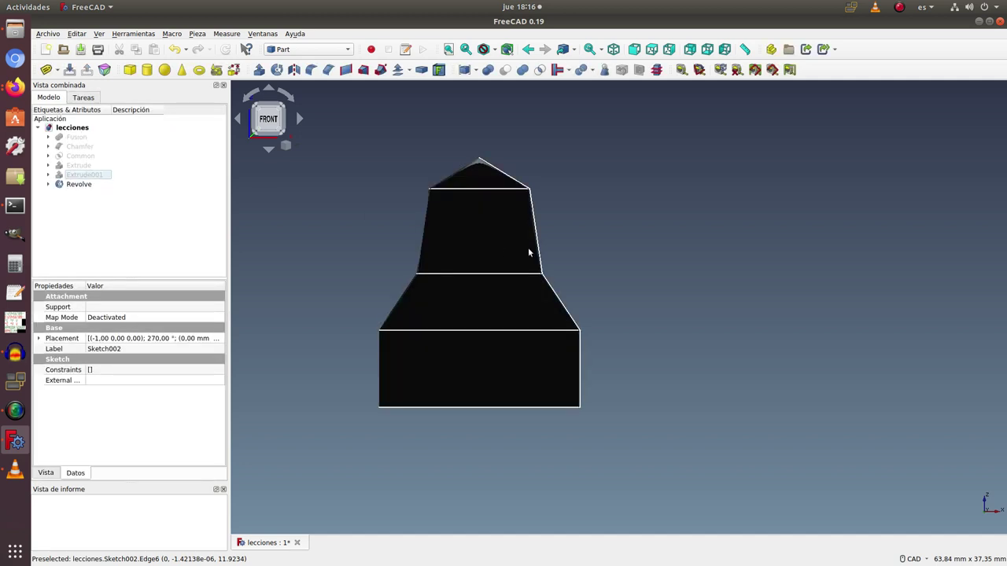
pyautogui.moveTo(700, 237)
pyautogui.mouseDown(button='middle')
pyautogui.moveTo(561, 356)
pyautogui.moveTo(566, 239)
pyautogui.moveTo(542, 187)
pyautogui.moveTo(672, 249)
pyautogui.mouseUp(button='middle')
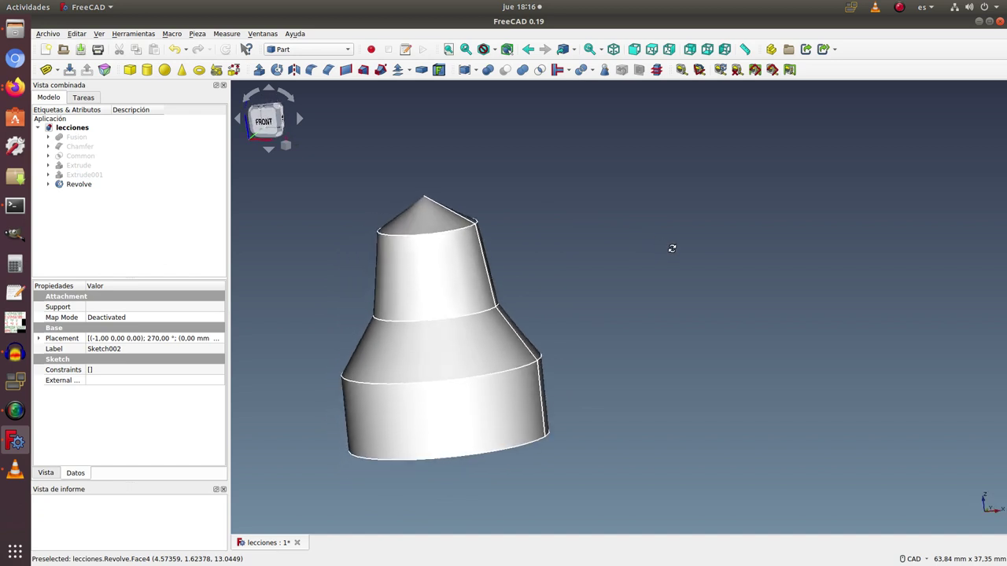
pyautogui.click(48, 184)
pyautogui.click(55, 193)
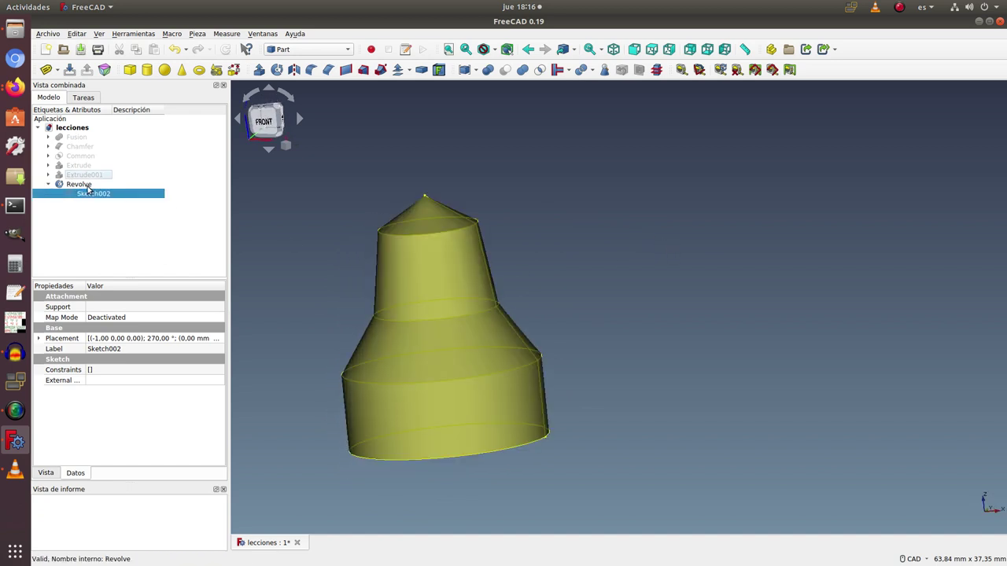
pyautogui.click(78, 184)
pyautogui.press('space')
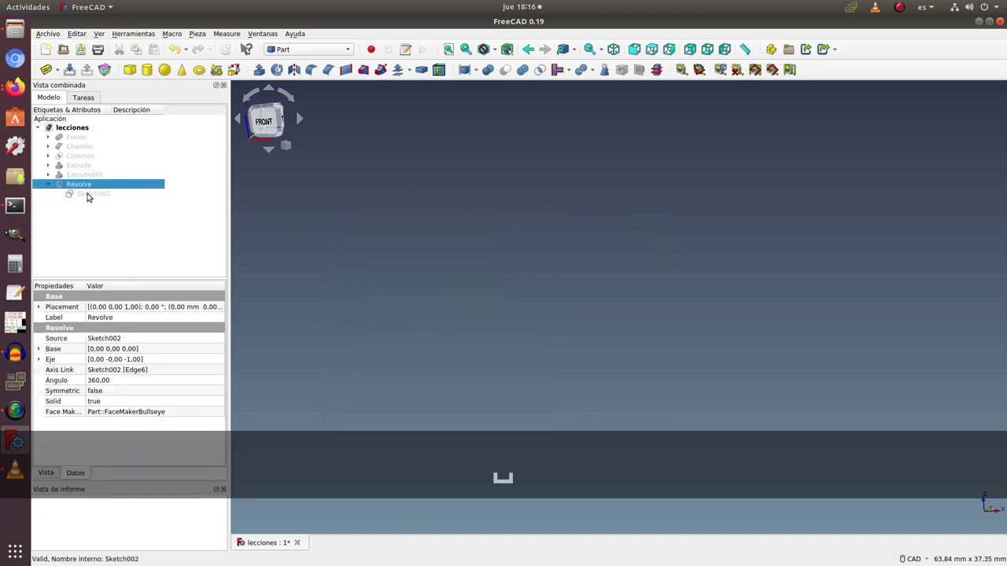
pyautogui.click(88, 194)
pyautogui.press('space')
pyautogui.moveTo(604, 307)
pyautogui.mouseDown(button='middle')
pyautogui.moveTo(681, 241)
pyautogui.moveTo(723, 245)
pyautogui.mouseUp(button='middle')
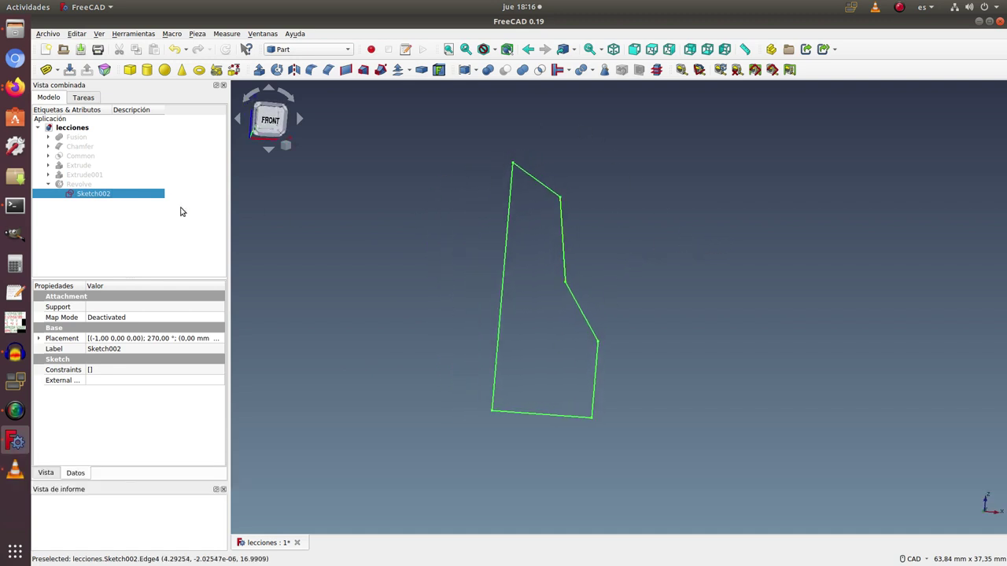
pyautogui.click(103, 184)
pyautogui.press('space')
pyautogui.press('space')
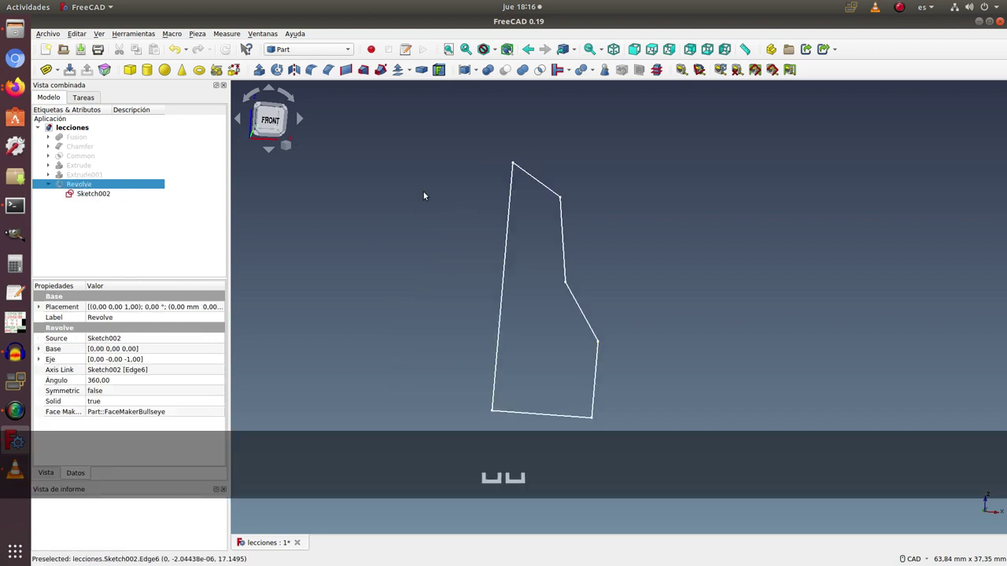
pyautogui.press('space')
pyautogui.moveTo(667, 202); pyautogui.dragTo(644, 230, button='middle')
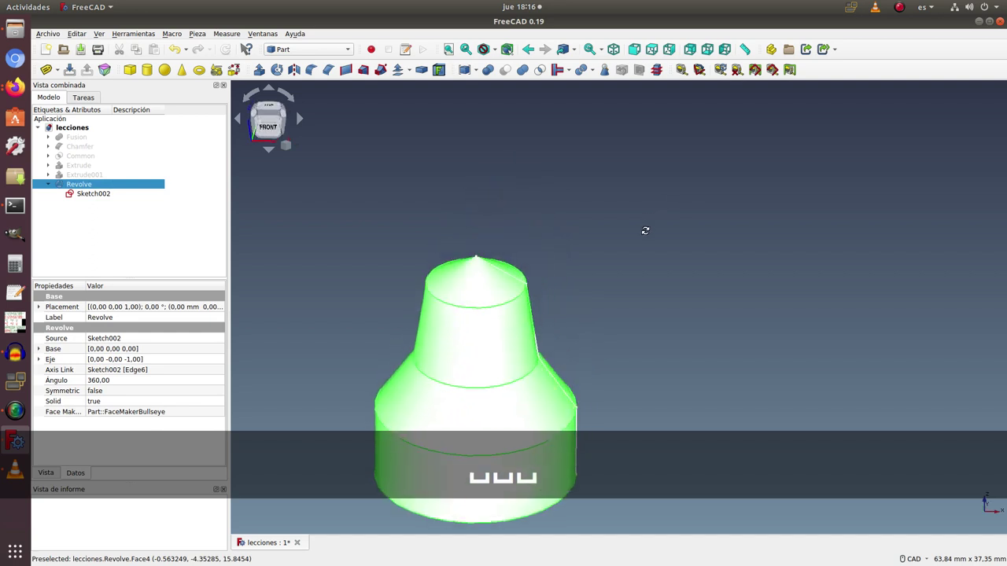
pyautogui.scroll(-3, 643, 232)
pyautogui.click(656, 393)
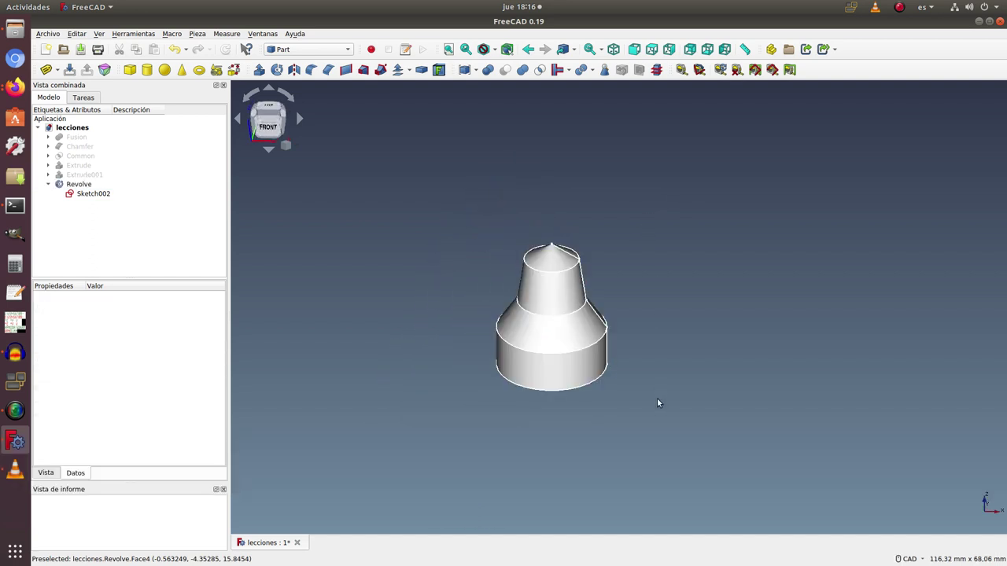
pyautogui.moveTo(657, 403)
pyautogui.mouseDown(button='middle')
pyautogui.moveTo(622, 277)
pyautogui.moveTo(622, 386)
pyautogui.moveTo(611, 386)
pyautogui.mouseUp(button='middle')
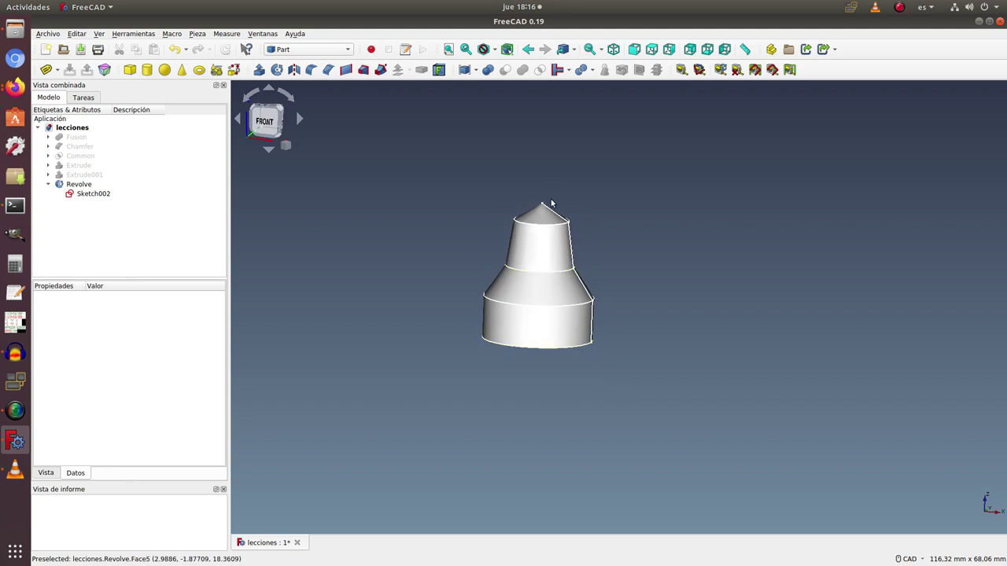
pyautogui.scroll(-1, 647, 228)
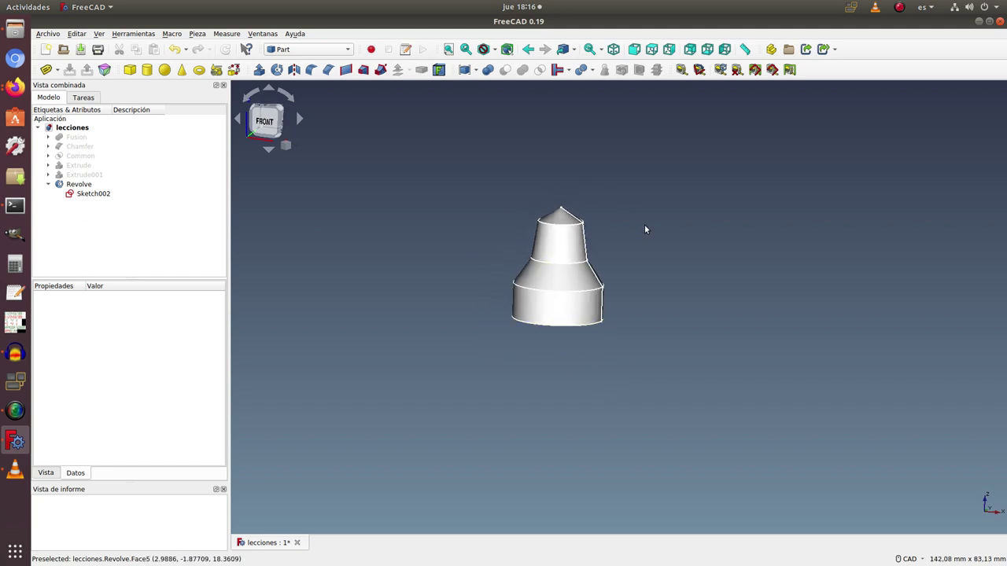
pyautogui.scroll(1, 485, 217)
pyautogui.scroll(2, 486, 218)
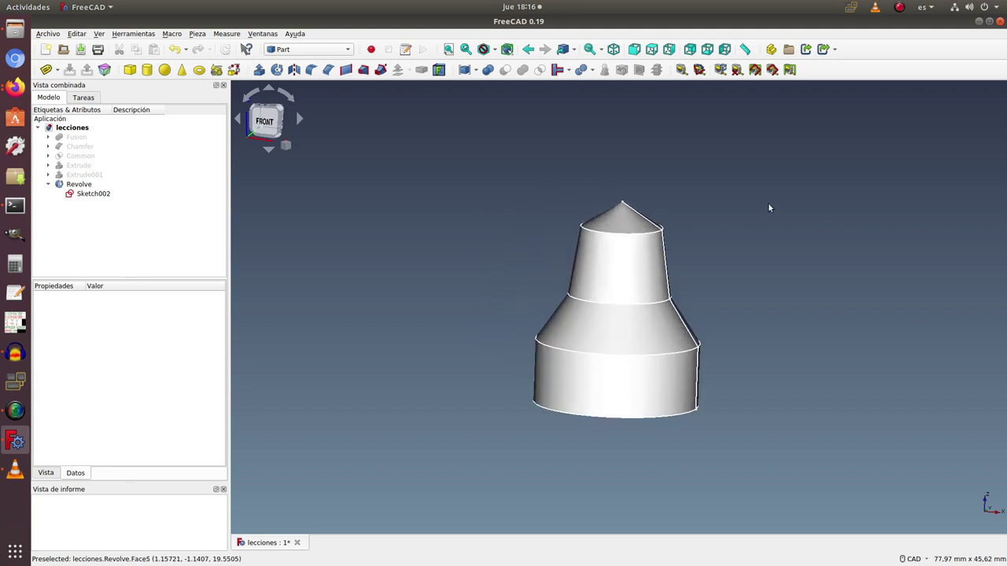
pyautogui.moveTo(768, 207)
pyautogui.mouseDown(button='middle')
pyautogui.moveTo(742, 238)
pyautogui.moveTo(703, 245)
pyautogui.moveTo(684, 180)
pyautogui.moveTo(776, 207)
pyautogui.moveTo(782, 233)
pyautogui.moveTo(744, 249)
pyautogui.moveTo(739, 204)
pyautogui.moveTo(750, 190)
pyautogui.moveTo(755, 207)
pyautogui.mouseUp(button='middle')
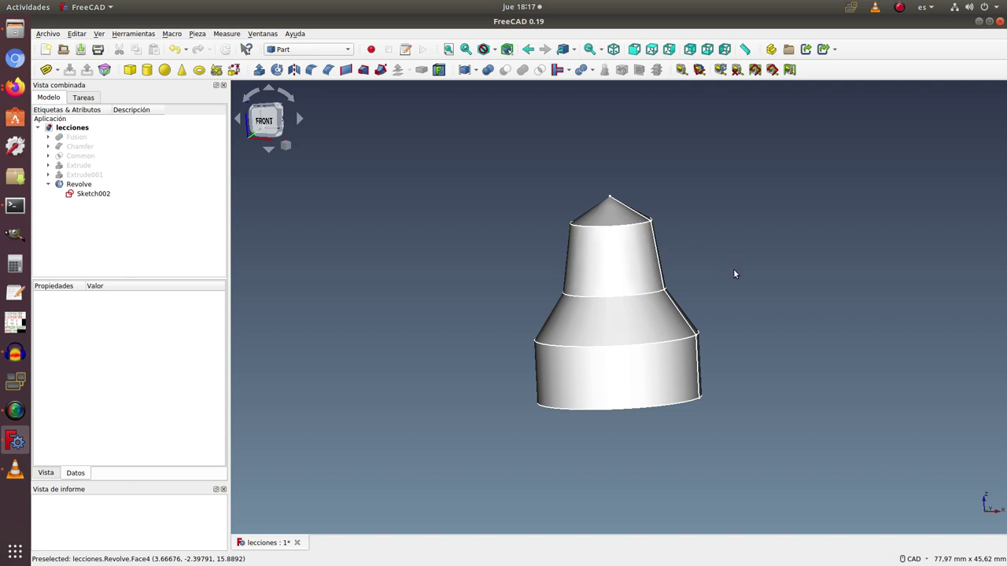
pyautogui.moveTo(741, 241); pyautogui.dragTo(702, 272, button='middle')
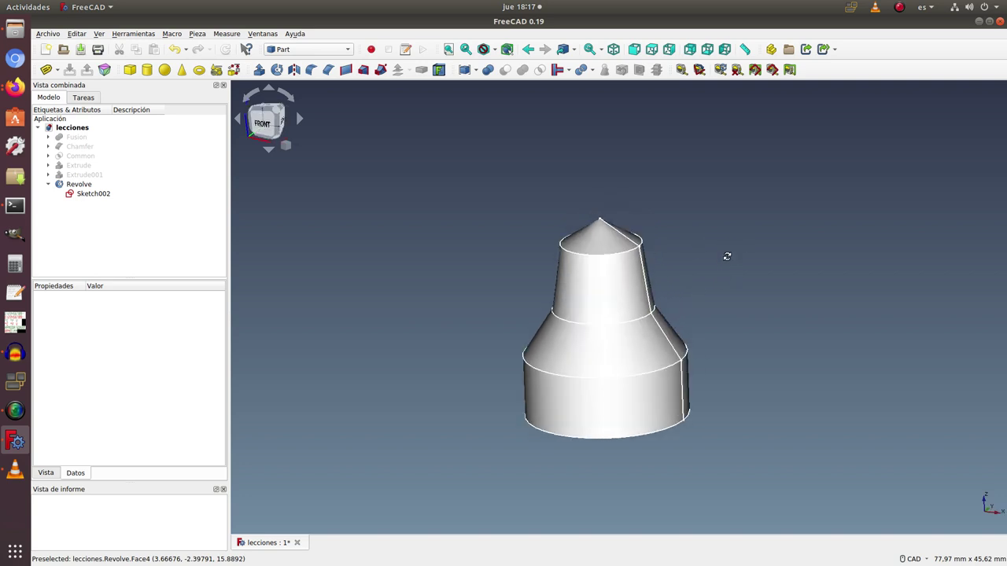